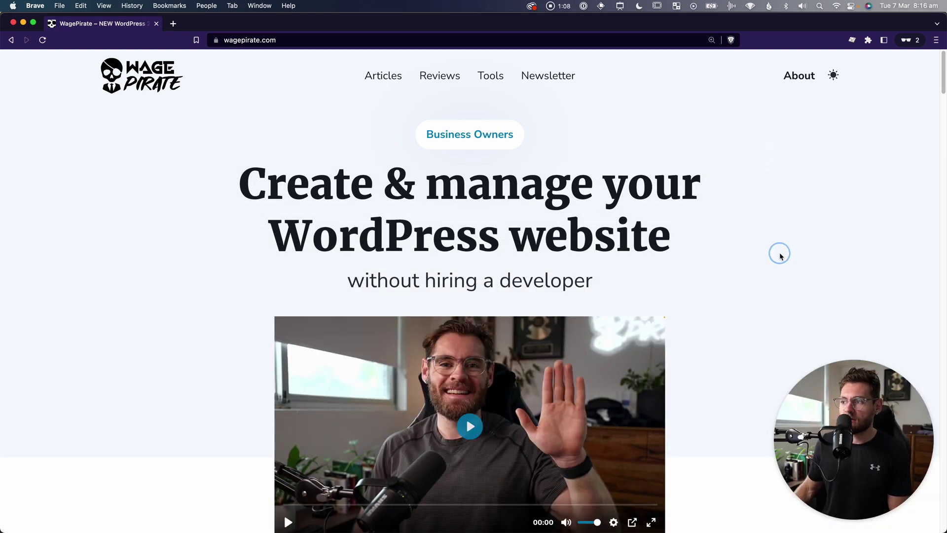
Step: Switch the WagePirate homepage to its dark theme and scroll through its sections
{"action": "left_click", "coordinate": [834, 77]}
{"action": "scroll", "coordinate": [762, 243], "scroll_direction": "down", "scroll_amount": 20}
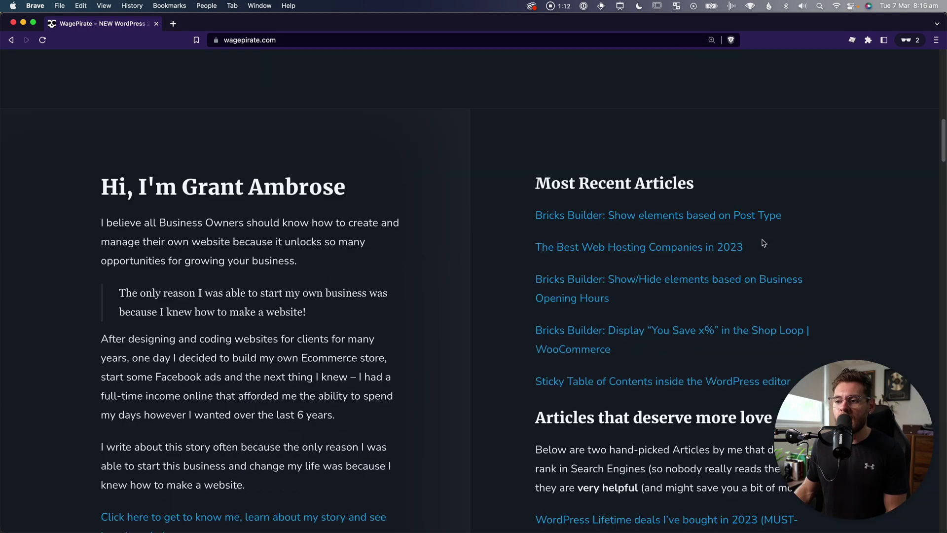
{"action": "scroll", "coordinate": [762, 244], "scroll_direction": "down", "scroll_amount": 15}
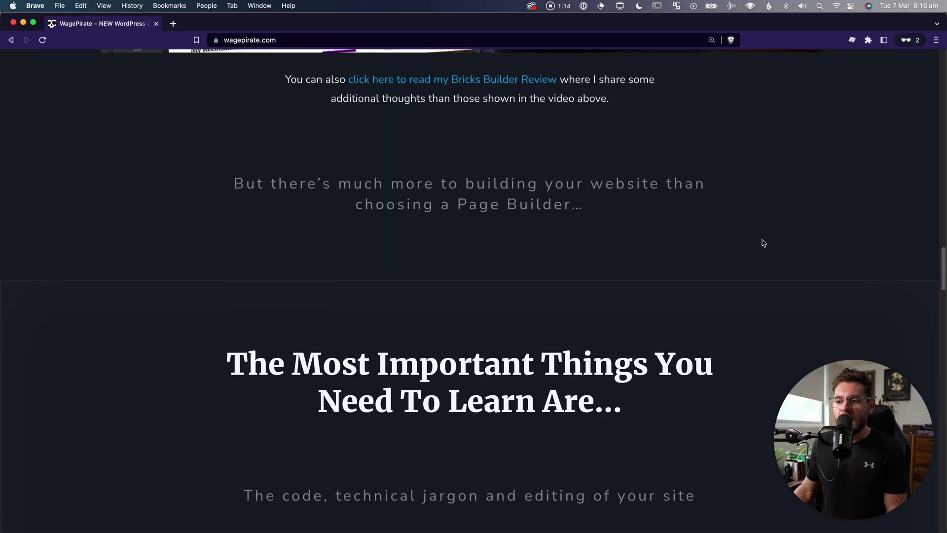
{"action": "scroll", "coordinate": [763, 243], "scroll_direction": "down", "scroll_amount": 20}
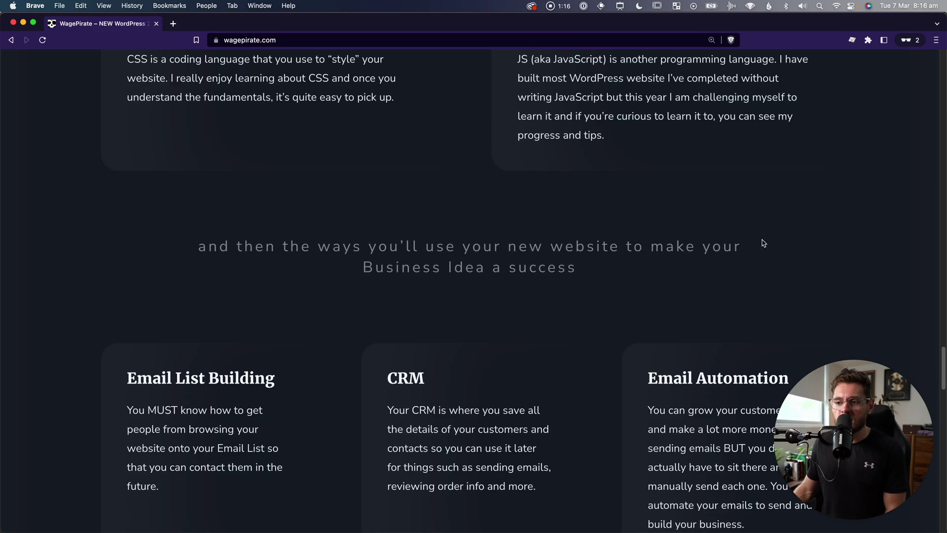
{"action": "scroll", "coordinate": [763, 243], "scroll_direction": "down", "scroll_amount": 12}
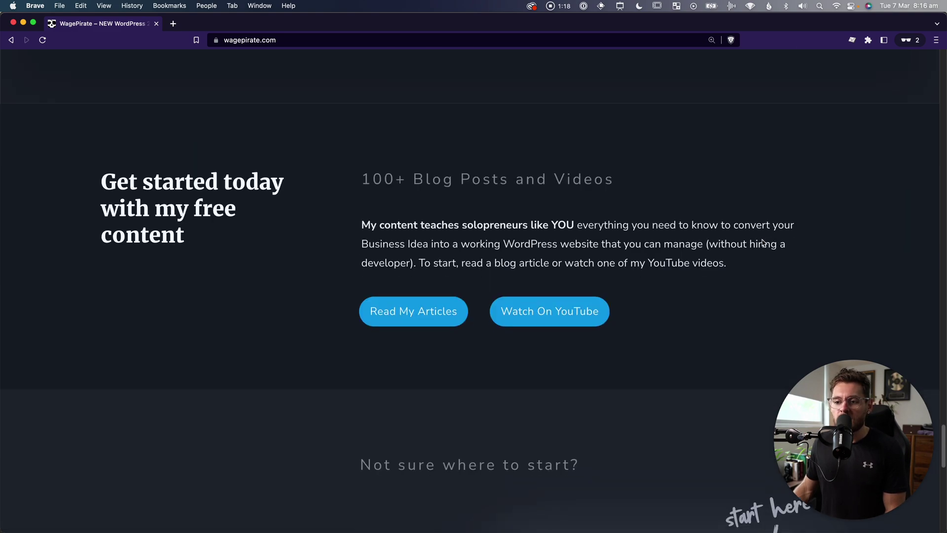
{"action": "scroll", "coordinate": [763, 243], "scroll_direction": "up", "scroll_amount": 11}
{"action": "scroll", "coordinate": [763, 243], "scroll_direction": "up", "scroll_amount": 15}
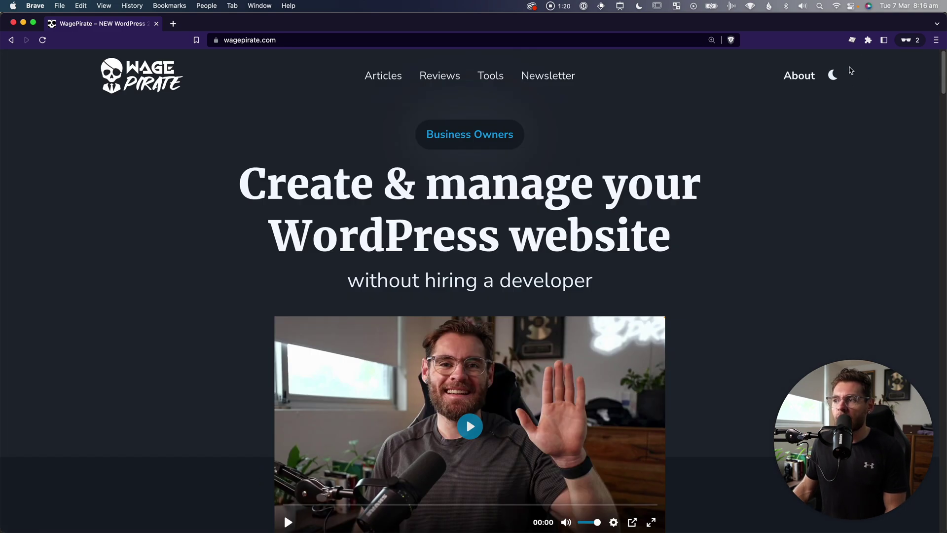
{"action": "left_click", "coordinate": [830, 77]}
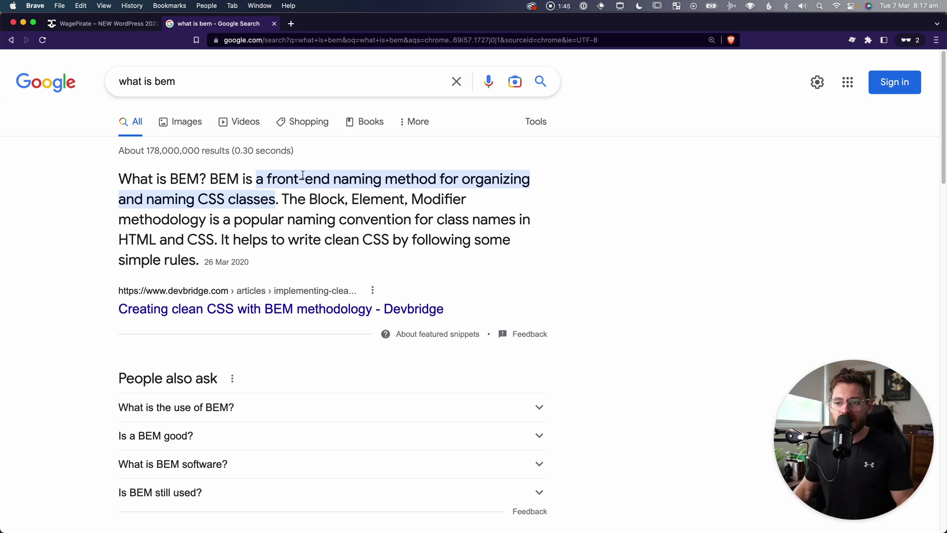
Step: Highlight the featured snippet defining BEM as a CSS class naming method
{"action": "left_click_drag", "start_coordinate": [469, 178], "coordinate": [264, 199]}
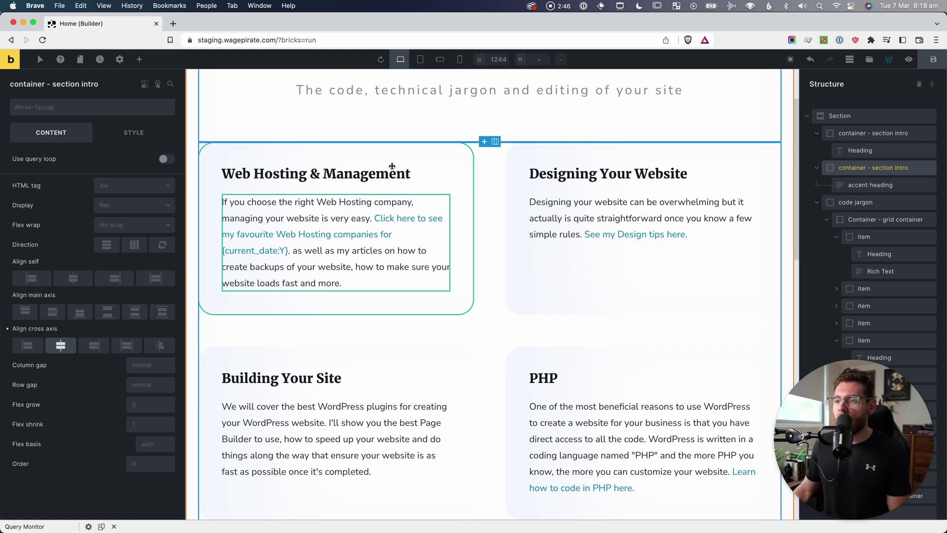
{"action": "left_click", "coordinate": [371, 154]}
{"action": "left_click", "coordinate": [836, 237]}
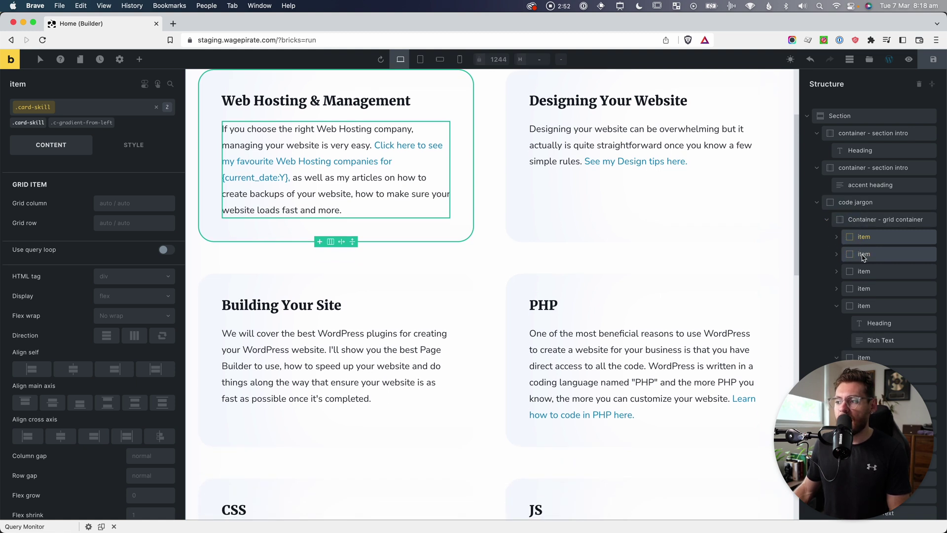
{"action": "left_click", "coordinate": [842, 307]}
{"action": "scroll", "coordinate": [288, 221], "scroll_direction": "up", "scroll_amount": 8}
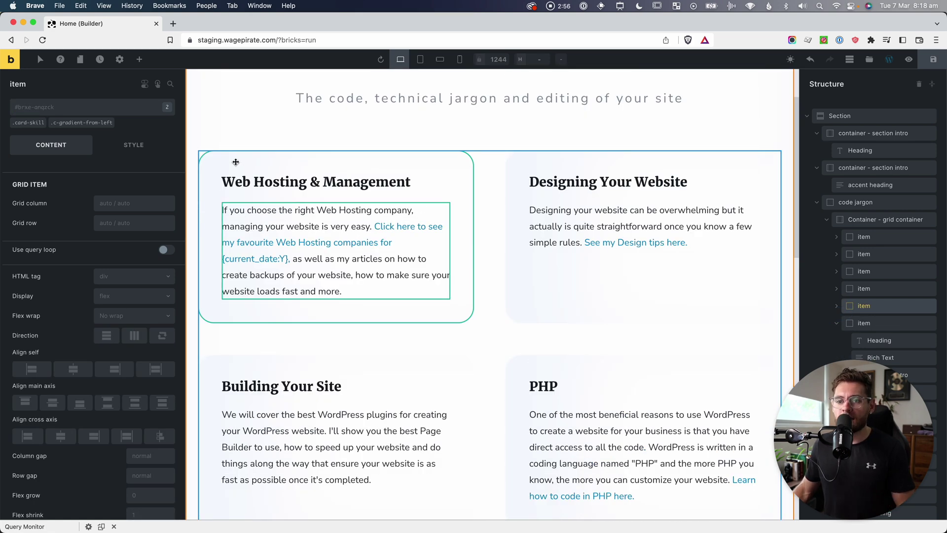
{"action": "left_click", "coordinate": [235, 162]}
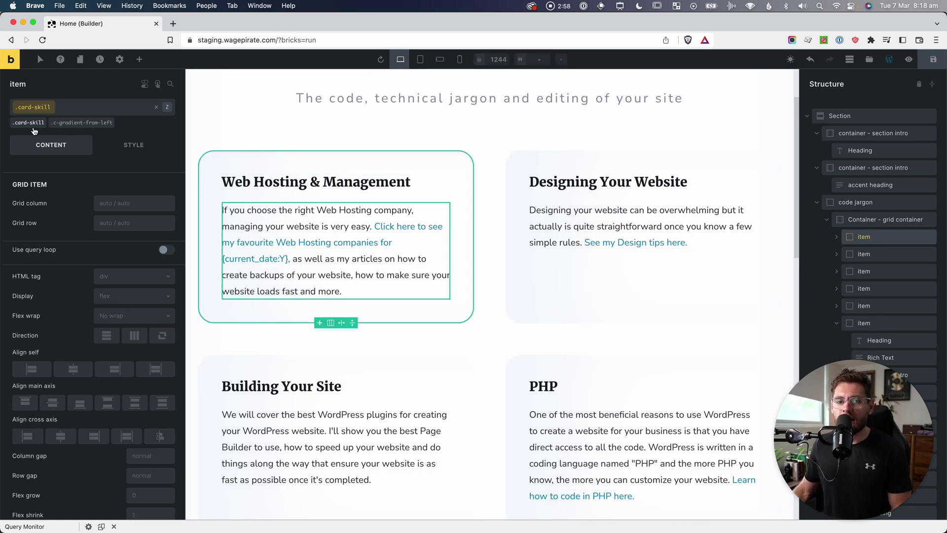
{"action": "mouse_move", "coordinate": [25, 128]}
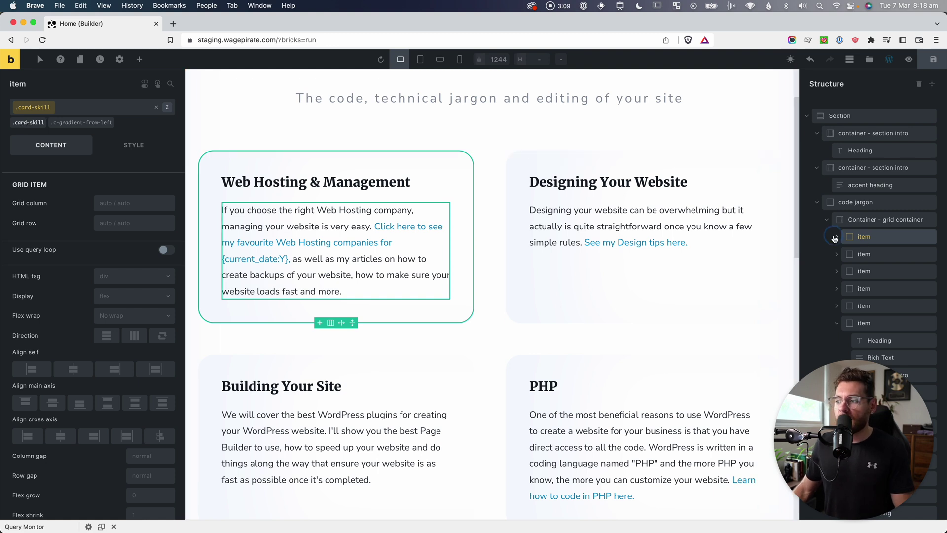
{"action": "left_click", "coordinate": [864, 237]}
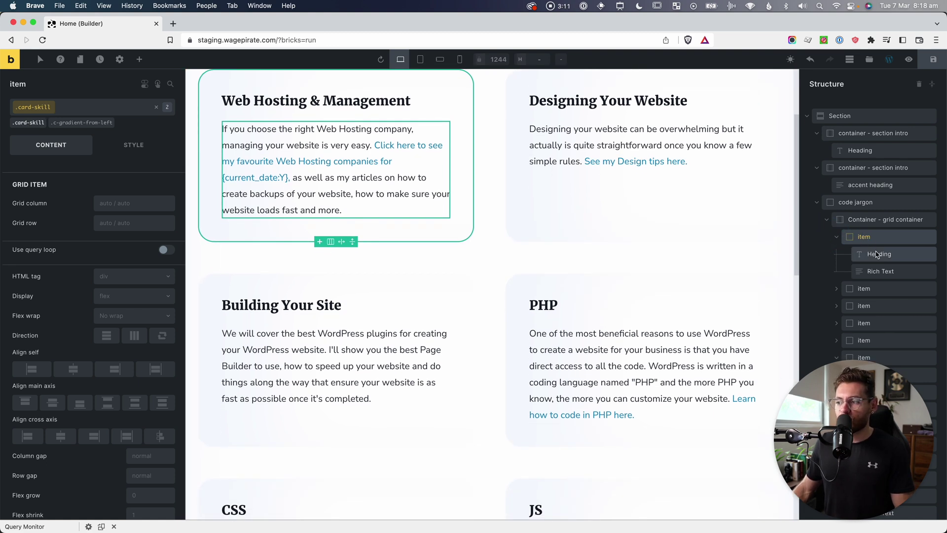
{"action": "left_click", "coordinate": [877, 254]}
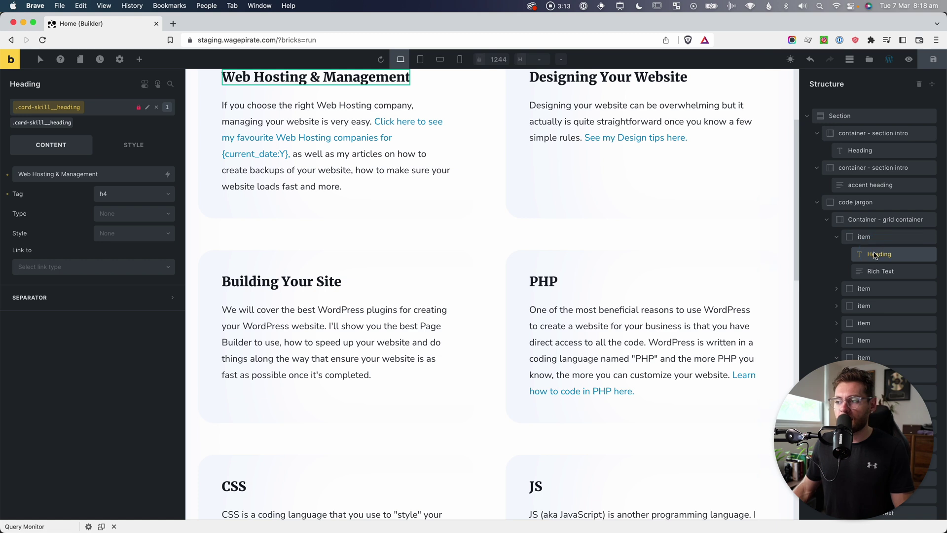
{"action": "left_click", "coordinate": [877, 271]}
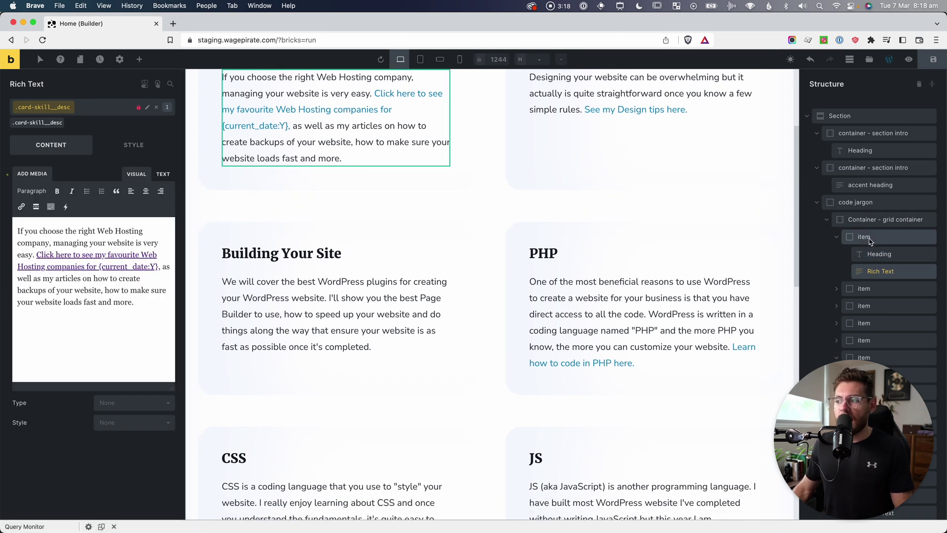
{"action": "left_click", "coordinate": [869, 240]}
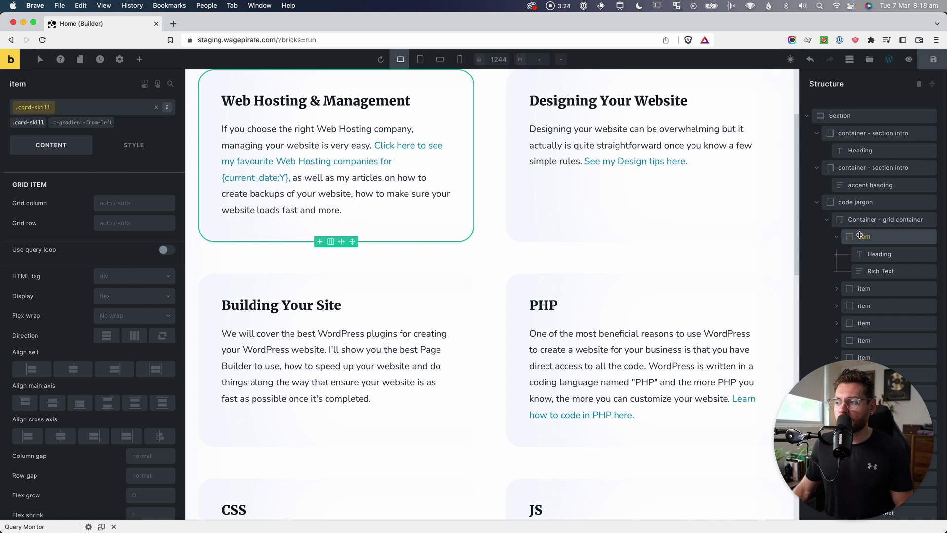
{"action": "left_click", "coordinate": [874, 253]}
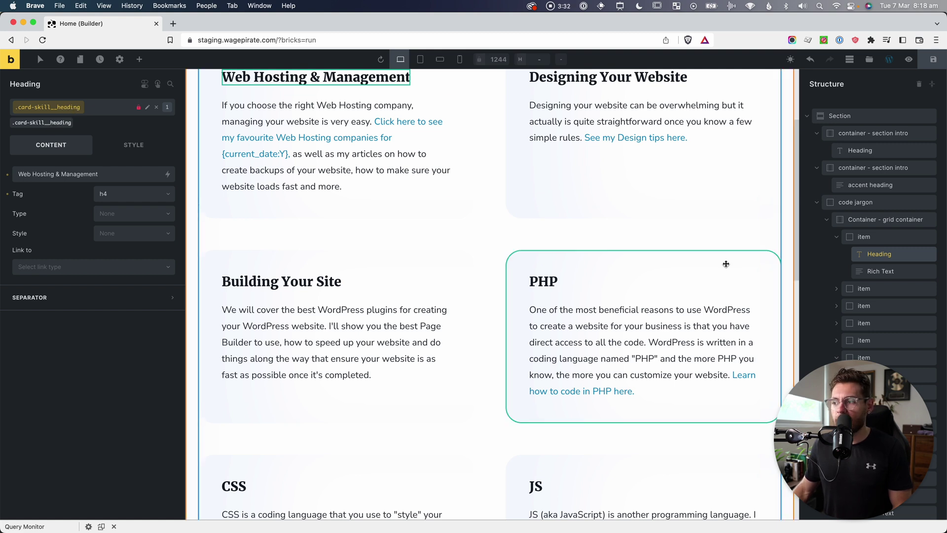
{"action": "left_click", "coordinate": [881, 271]}
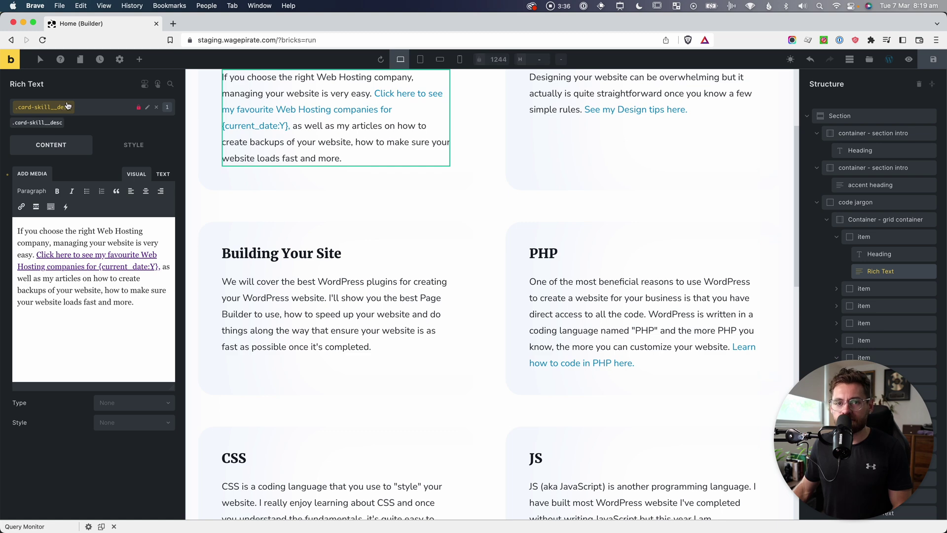
{"action": "scroll", "coordinate": [557, 148], "scroll_direction": "up", "scroll_amount": 3}
{"action": "left_click", "coordinate": [559, 153]}
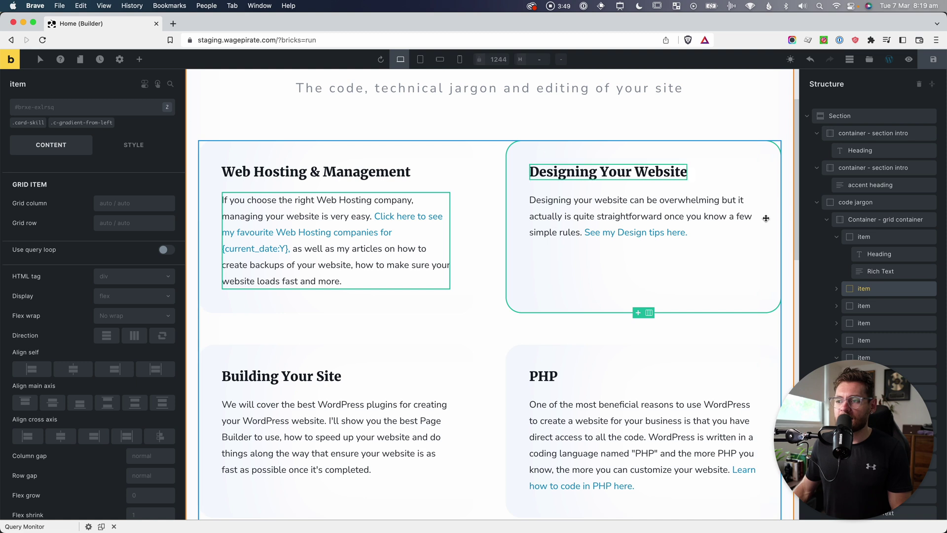
{"action": "left_click", "coordinate": [837, 288]}
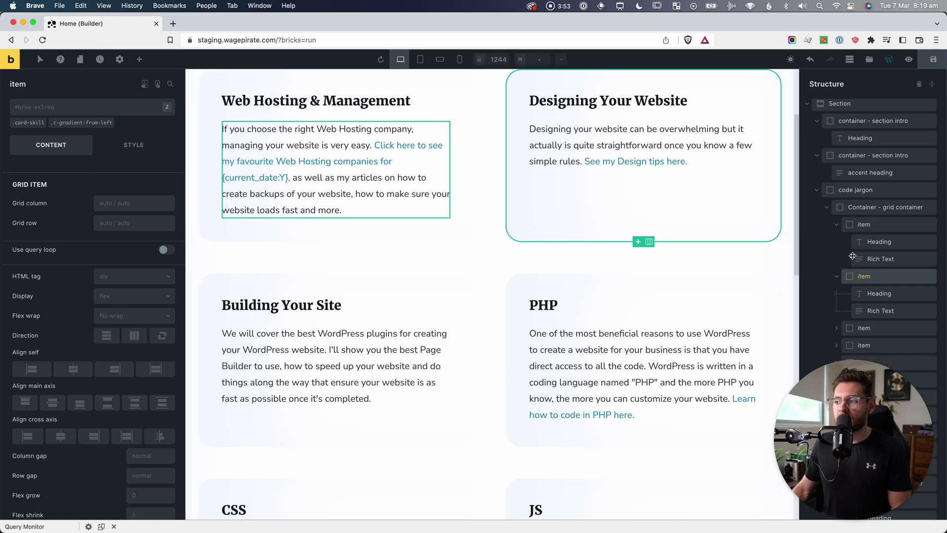
{"action": "left_click", "coordinate": [878, 293]}
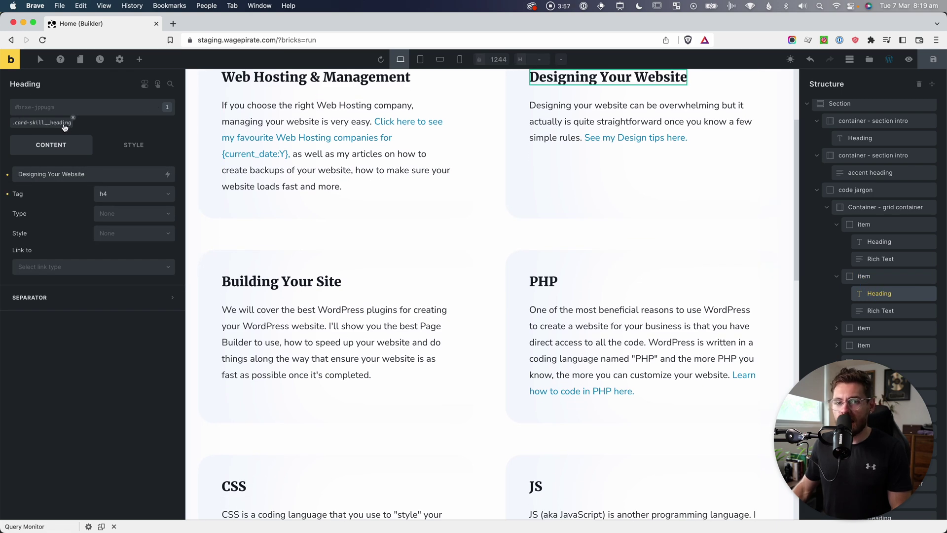
{"action": "left_click", "coordinate": [636, 121]}
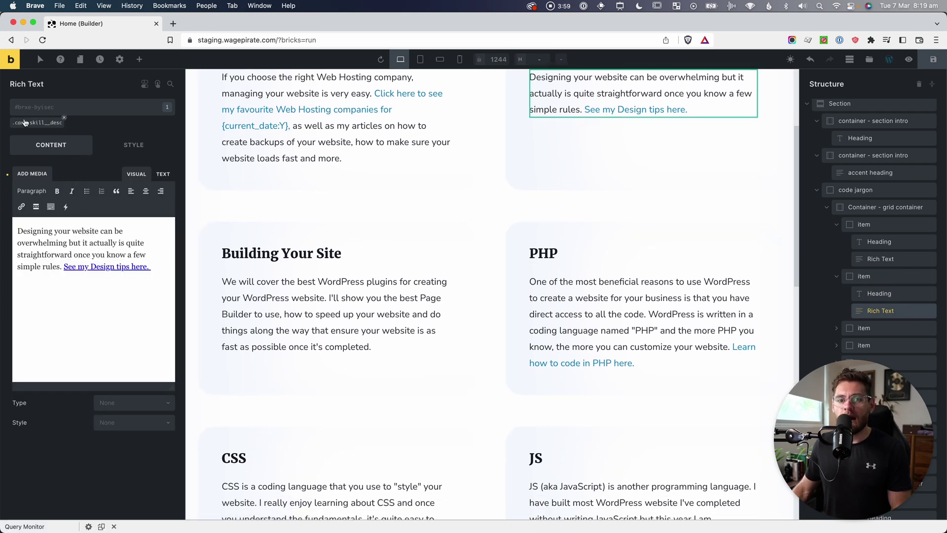
{"action": "scroll", "coordinate": [660, 192], "scroll_direction": "up", "scroll_amount": 4}
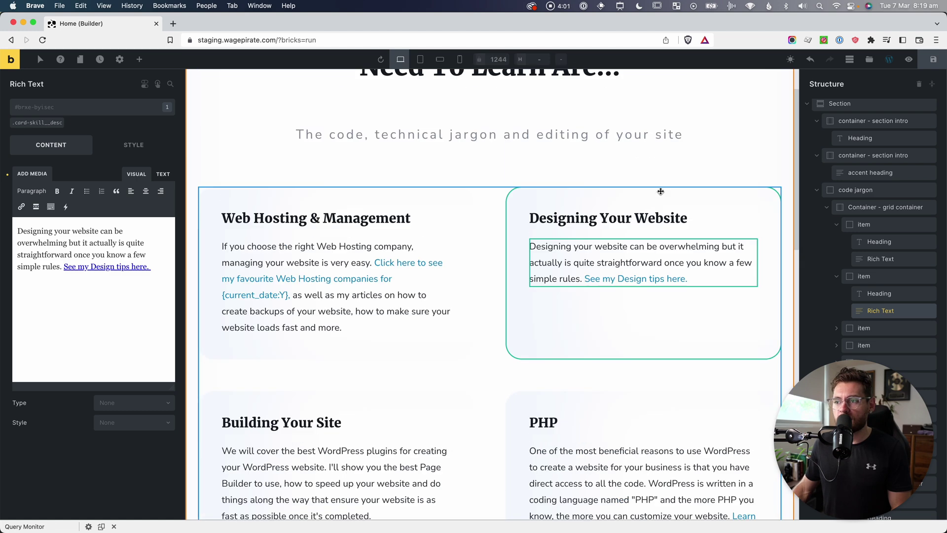
{"action": "left_click", "coordinate": [660, 192]}
{"action": "scroll", "coordinate": [733, 220], "scroll_direction": "down", "scroll_amount": 2}
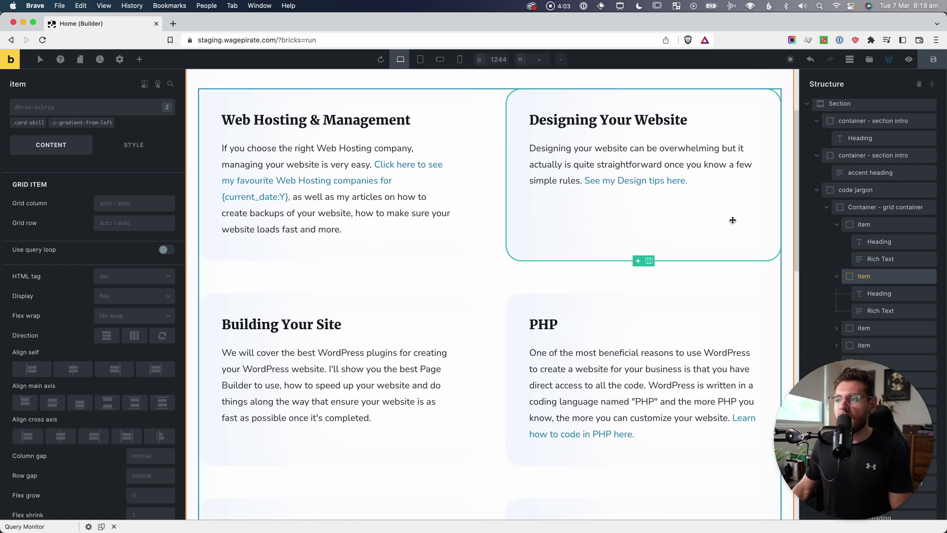
{"action": "scroll", "coordinate": [732, 220], "scroll_direction": "up", "scroll_amount": 1}
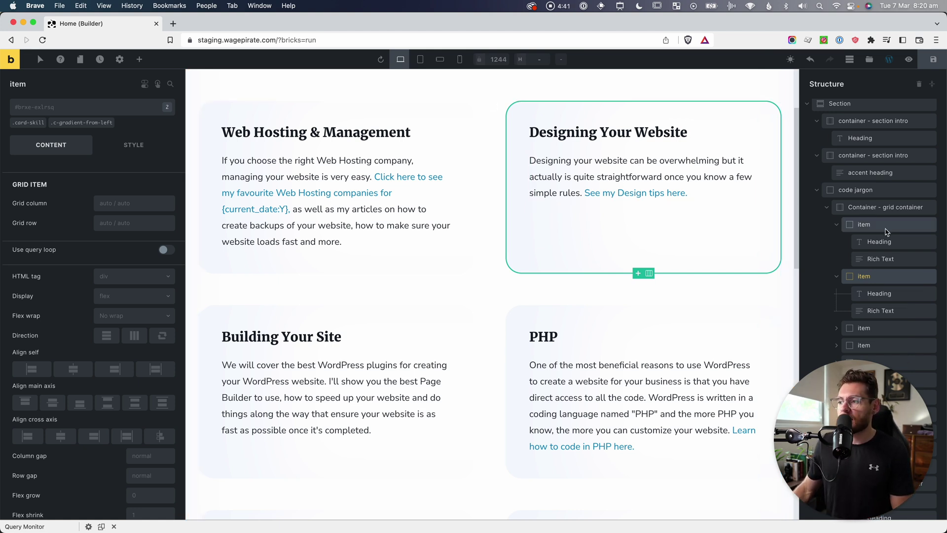
Step: Remove the .card-skill class from the Web Hosting and Designing Your Website cards
{"action": "left_click", "coordinate": [868, 224]}
{"action": "scroll", "coordinate": [610, 263], "scroll_direction": "up", "scroll_amount": 3}
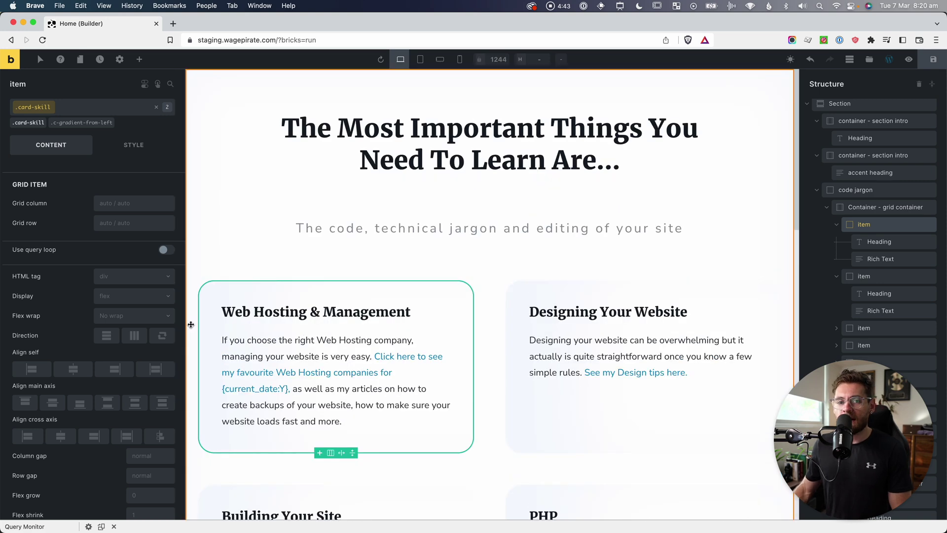
{"action": "scroll", "coordinate": [232, 276], "scroll_direction": "down", "scroll_amount": 2}
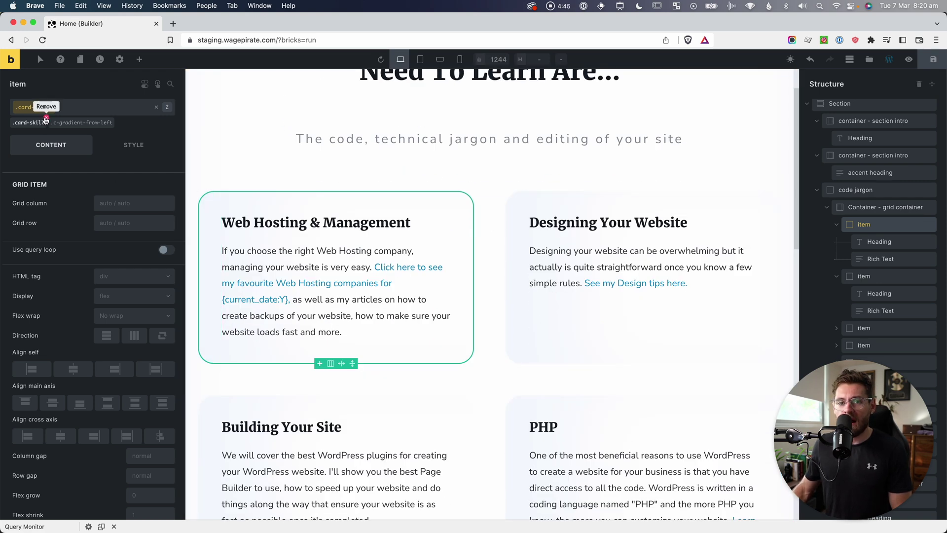
{"action": "left_click", "coordinate": [46, 117]}
{"action": "left_click", "coordinate": [868, 291]}
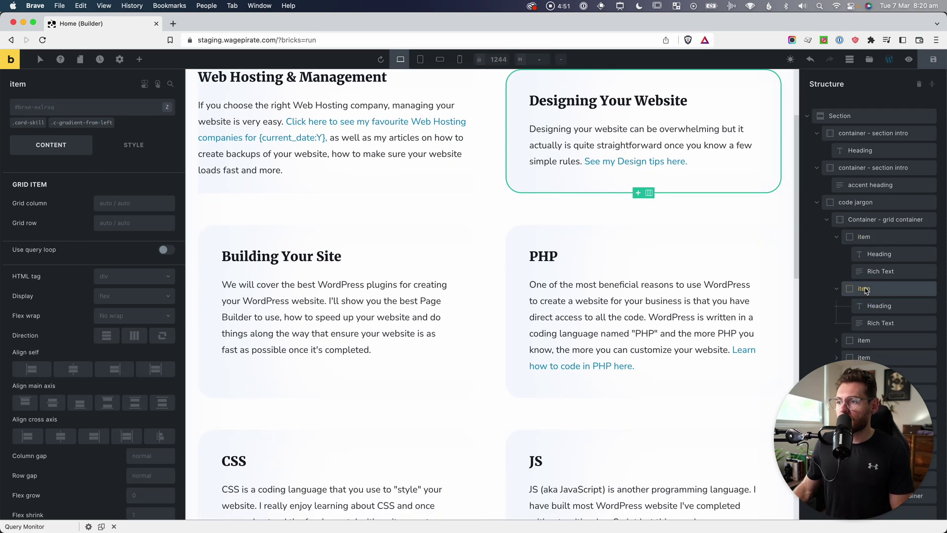
{"action": "left_click", "coordinate": [46, 118]}
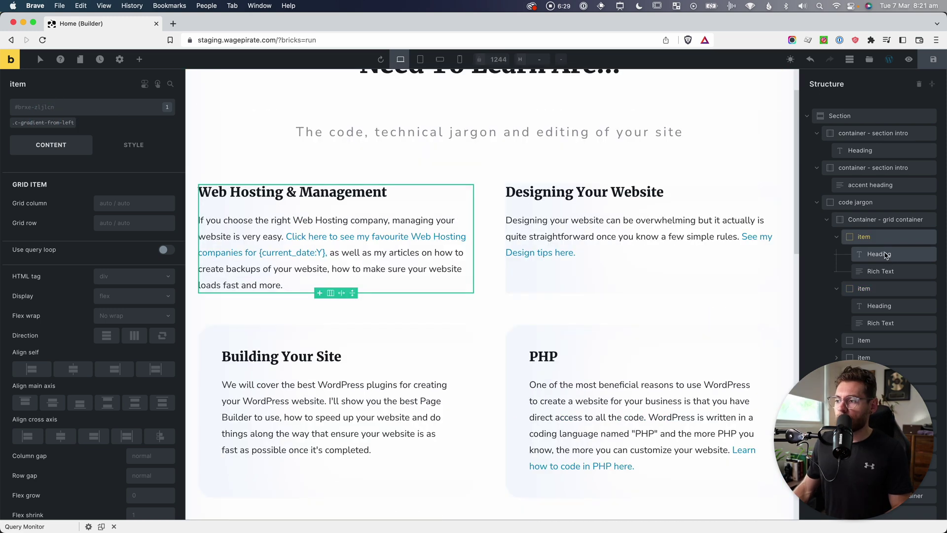
Step: Remove .card-skill__heading and .card-skill__desc from the first card's heading and description
{"action": "left_click", "coordinate": [883, 254]}
{"action": "mouse_move", "coordinate": [33, 124]}
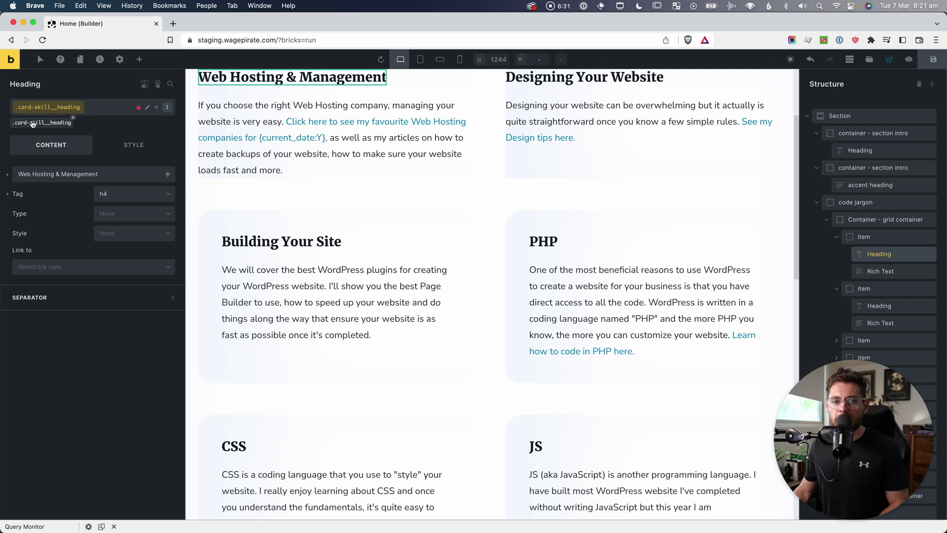
{"action": "left_click", "coordinate": [156, 107]}
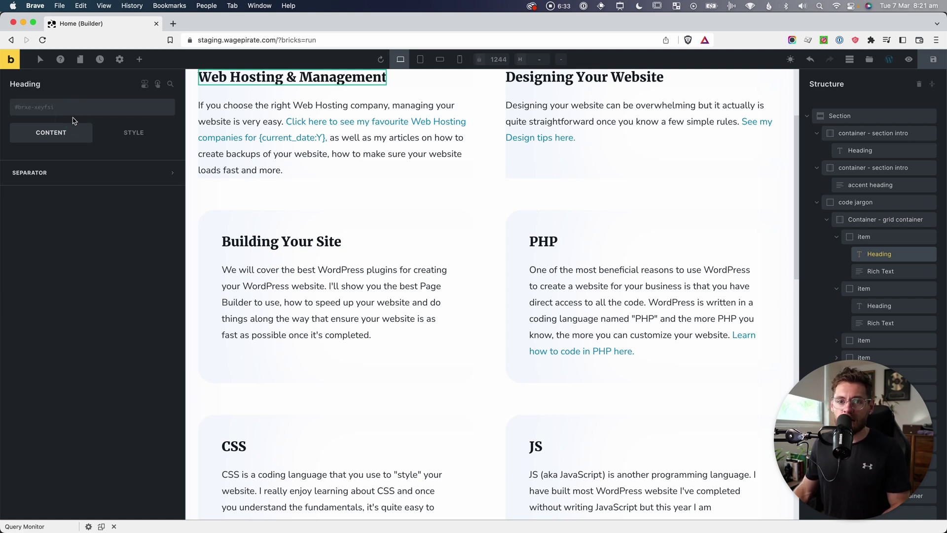
{"action": "left_click", "coordinate": [881, 271]}
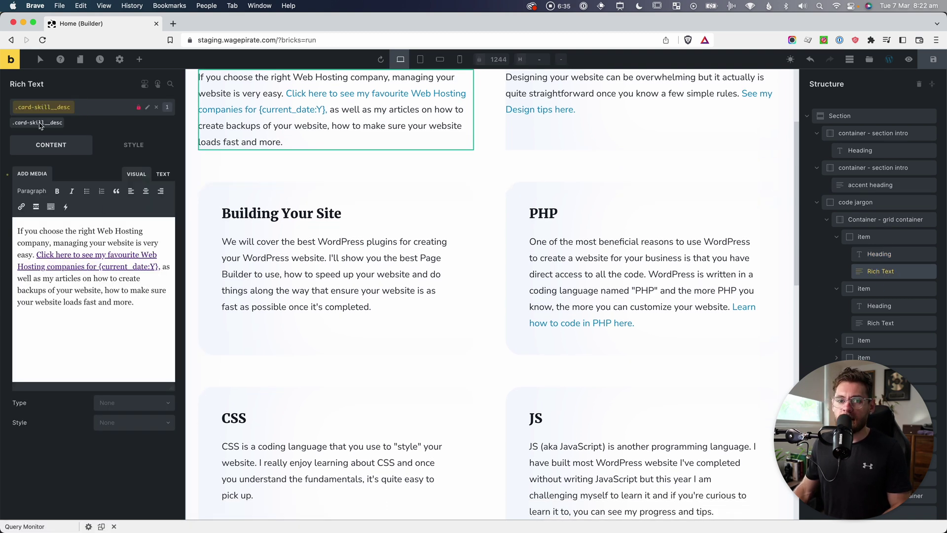
{"action": "left_click", "coordinate": [64, 118]}
{"action": "scroll", "coordinate": [695, 217], "scroll_direction": "up", "scroll_amount": 3}
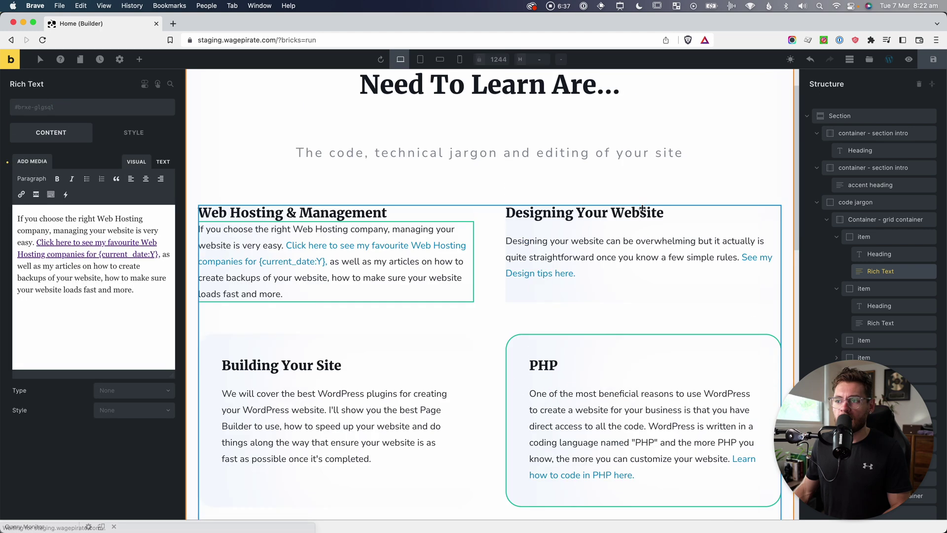
Step: Remove the .card-skill__desc class from the Designing Your Website card's description
{"action": "left_click", "coordinate": [695, 218]}
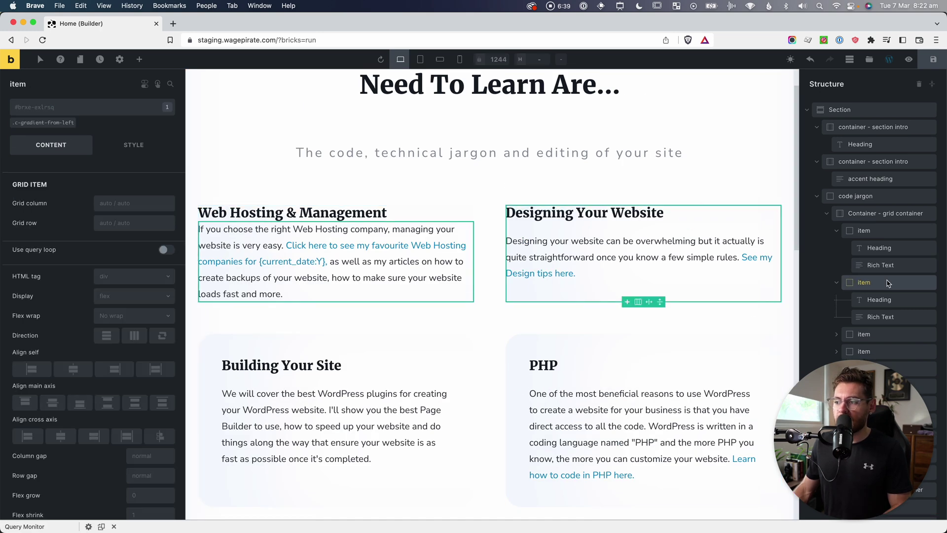
{"action": "left_click", "coordinate": [878, 299]}
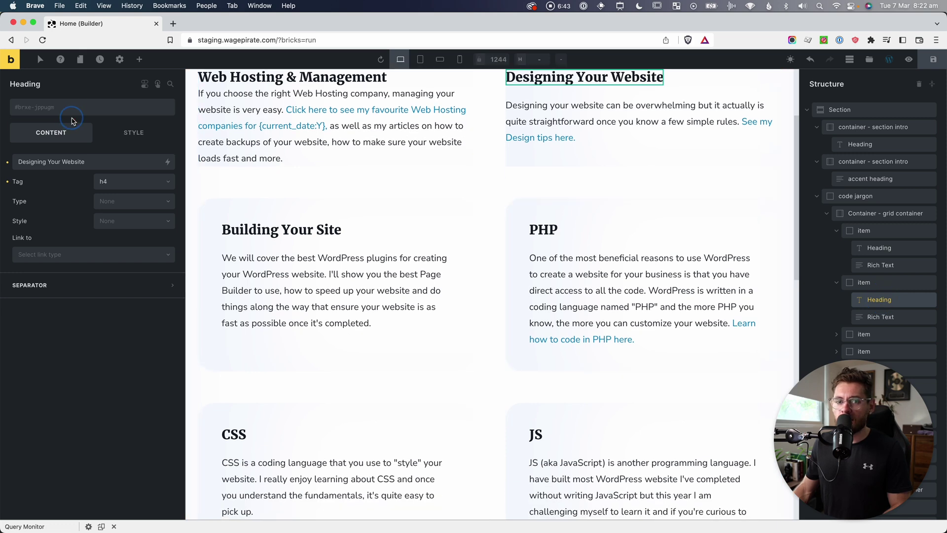
{"action": "left_click", "coordinate": [881, 317]}
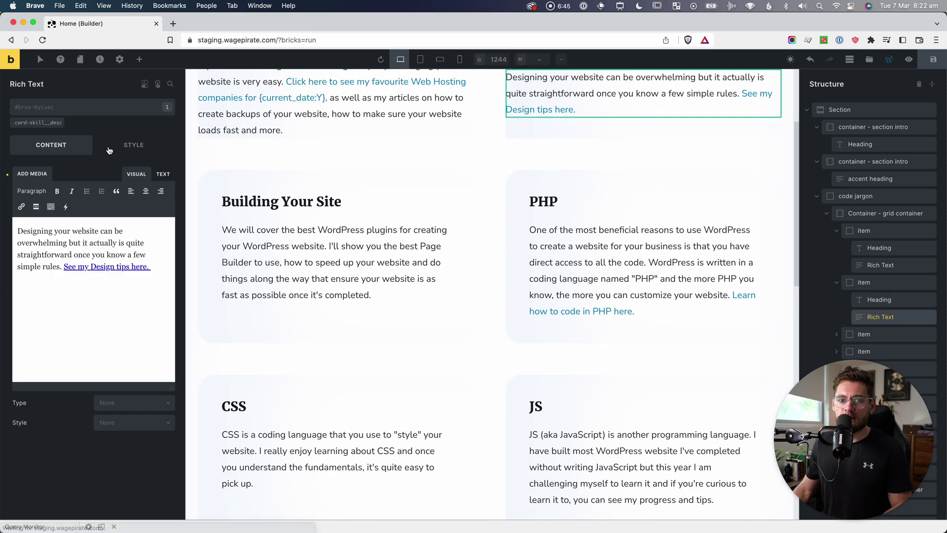
{"action": "left_click", "coordinate": [62, 122]}
{"action": "scroll", "coordinate": [453, 231], "scroll_direction": "up", "scroll_amount": 3}
{"action": "left_click", "coordinate": [452, 231]}
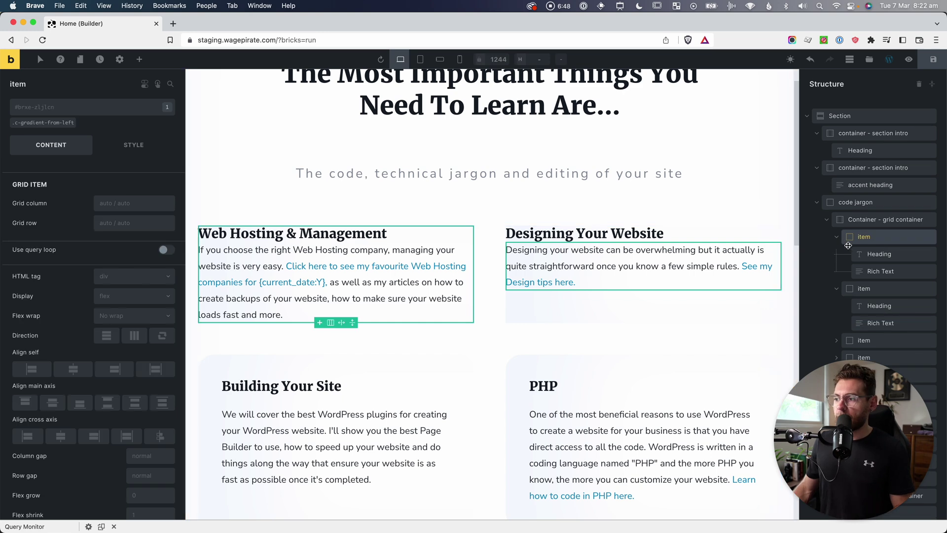
{"action": "scroll", "coordinate": [500, 197], "scroll_direction": "down", "scroll_amount": 3}
{"action": "scroll", "coordinate": [500, 197], "scroll_direction": "up", "scroll_amount": 1}
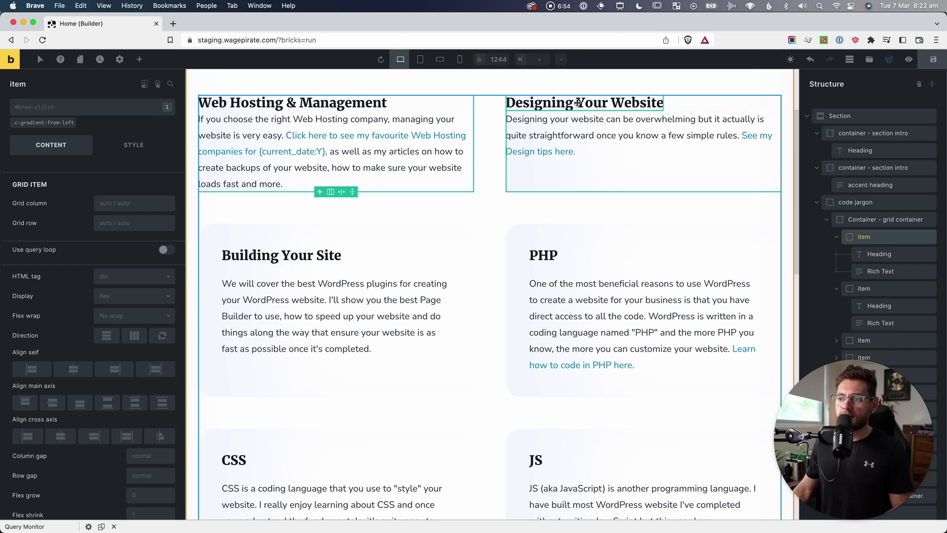
Step: Create a global .card class and apply it to the Web Hosting card
{"action": "left_click", "coordinate": [91, 108]}
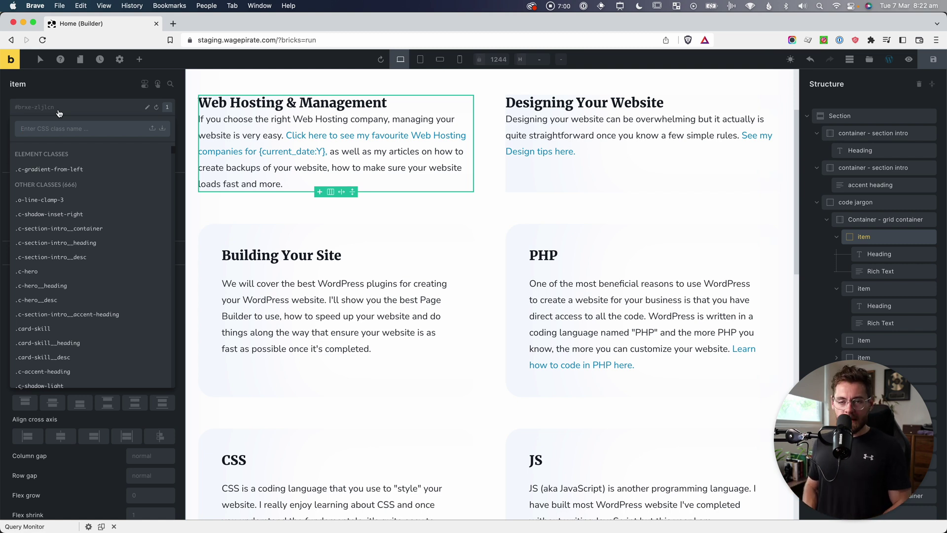
{"action": "type", "text": "card"}
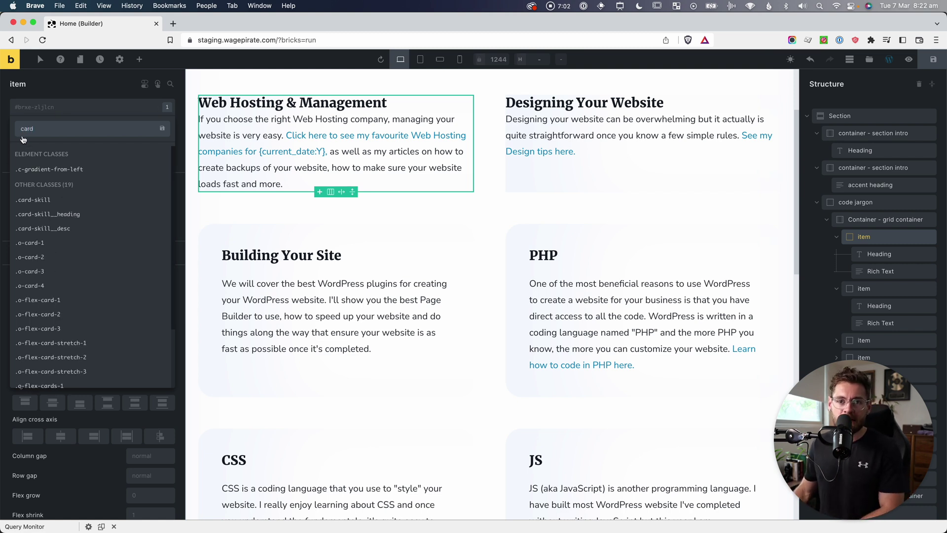
{"action": "key", "text": "Return"}
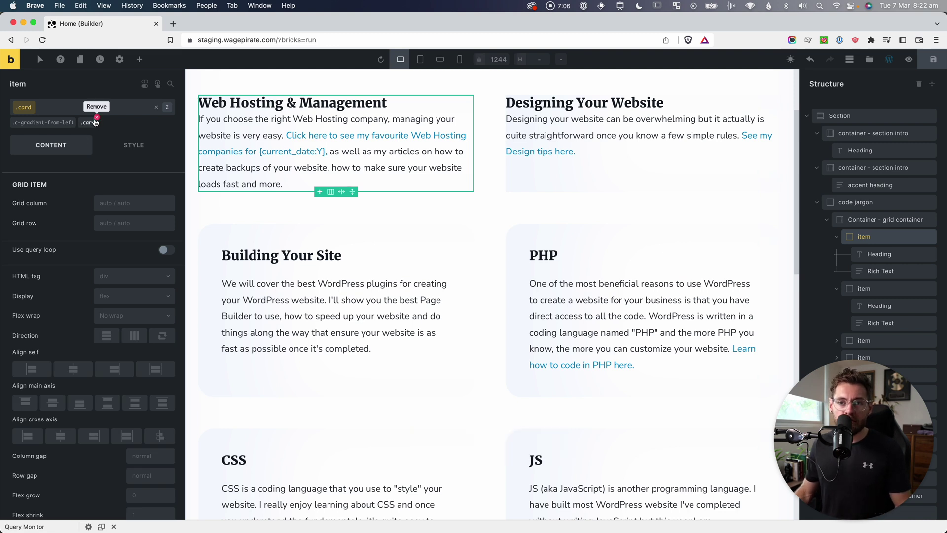
{"action": "left_click", "coordinate": [129, 147]}
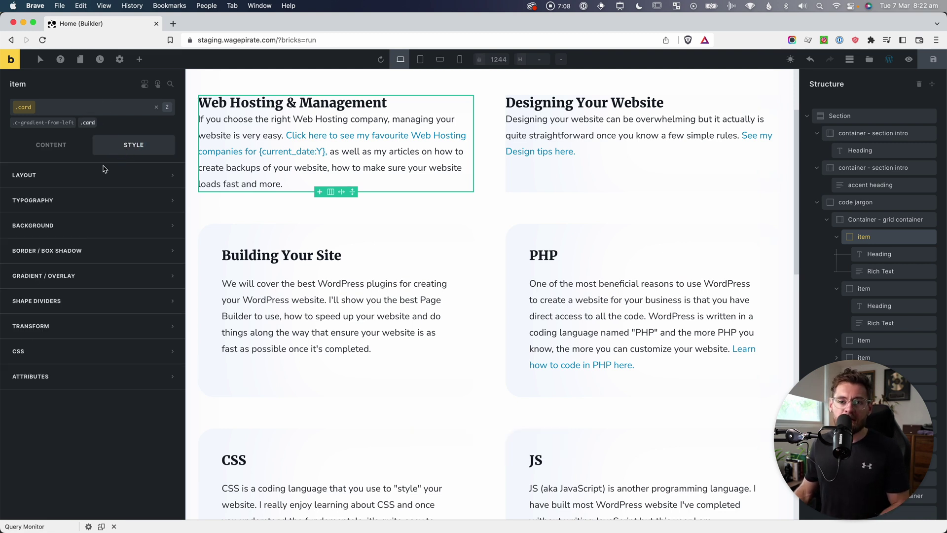
Step: Round all four .card corners with the Radius 4 preset, var(--o-radius-4)
{"action": "left_click", "coordinate": [48, 256]}
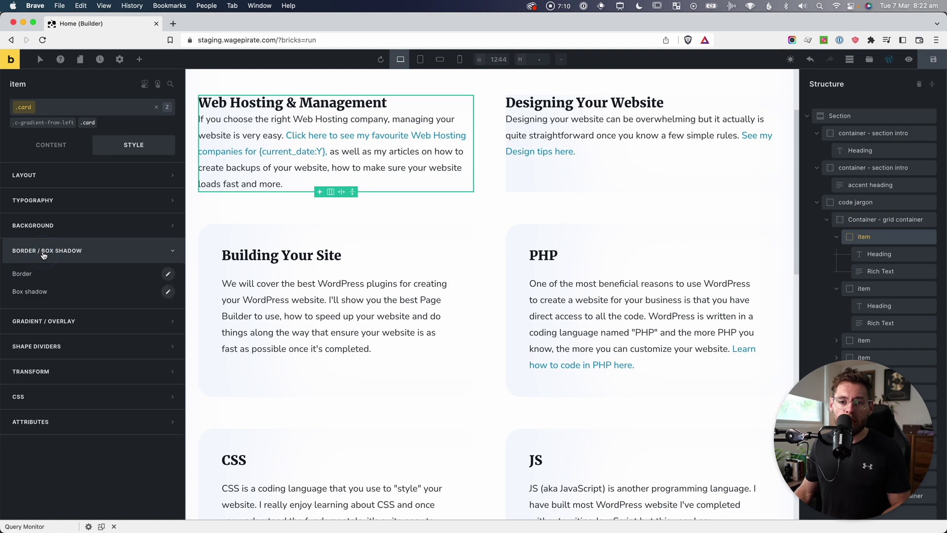
{"action": "left_click", "coordinate": [168, 274]}
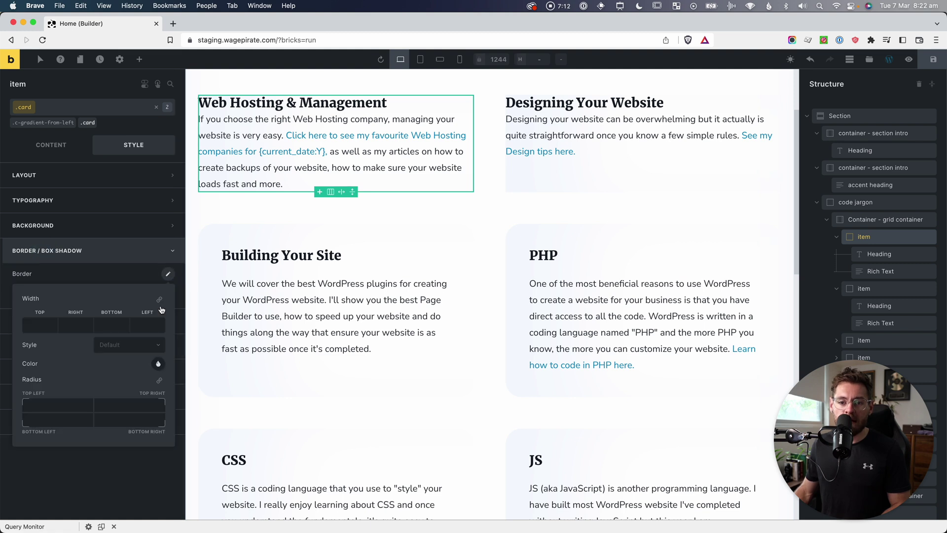
{"action": "right_click", "coordinate": [57, 406]}
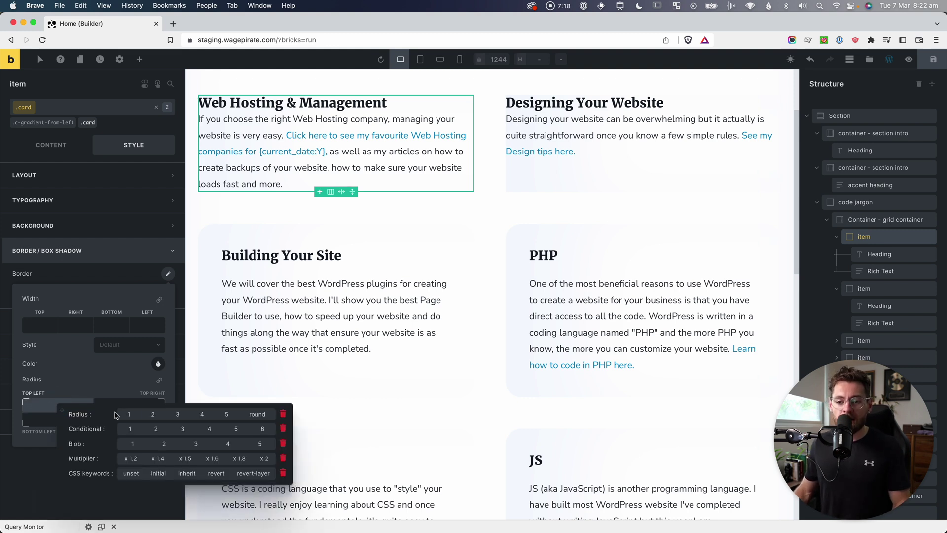
{"action": "left_click", "coordinate": [202, 414]}
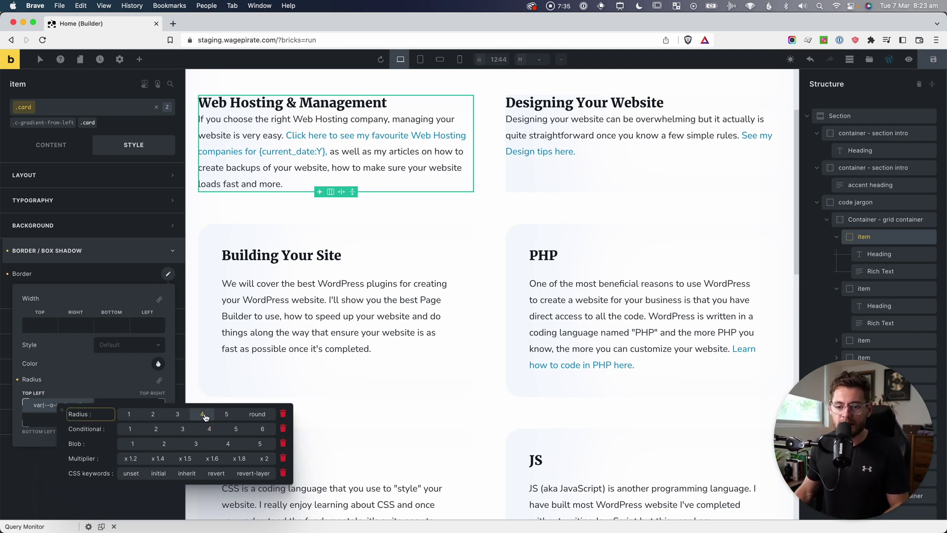
{"action": "left_click", "coordinate": [205, 415]}
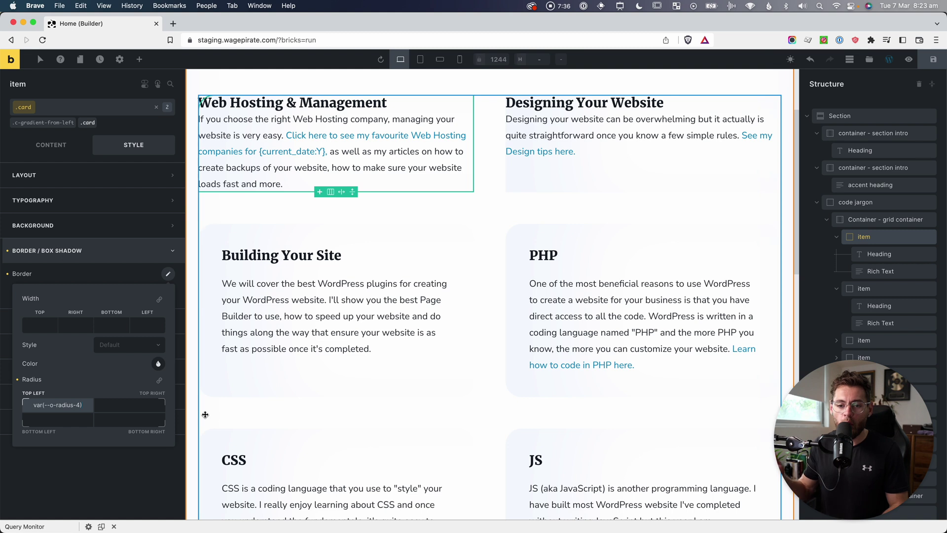
{"action": "left_click", "coordinate": [159, 380]}
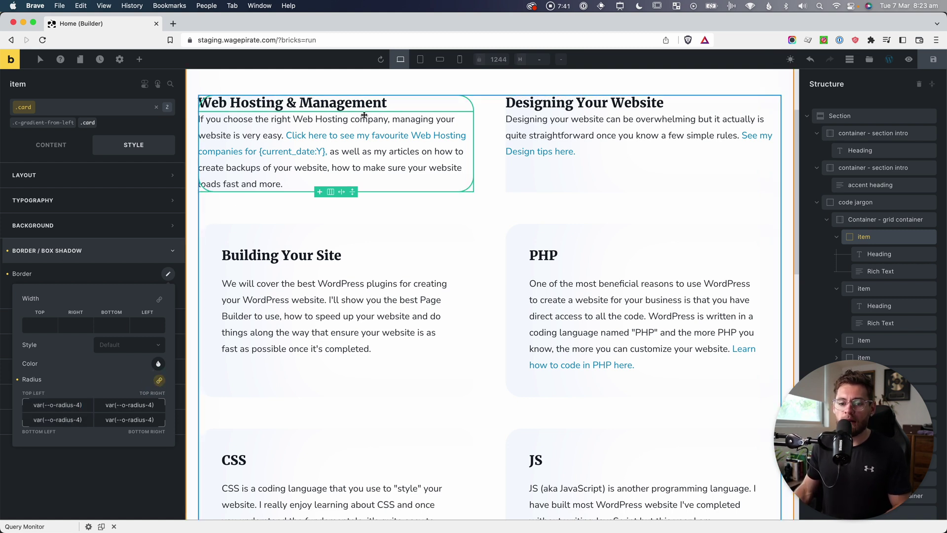
{"action": "left_click", "coordinate": [56, 173]}
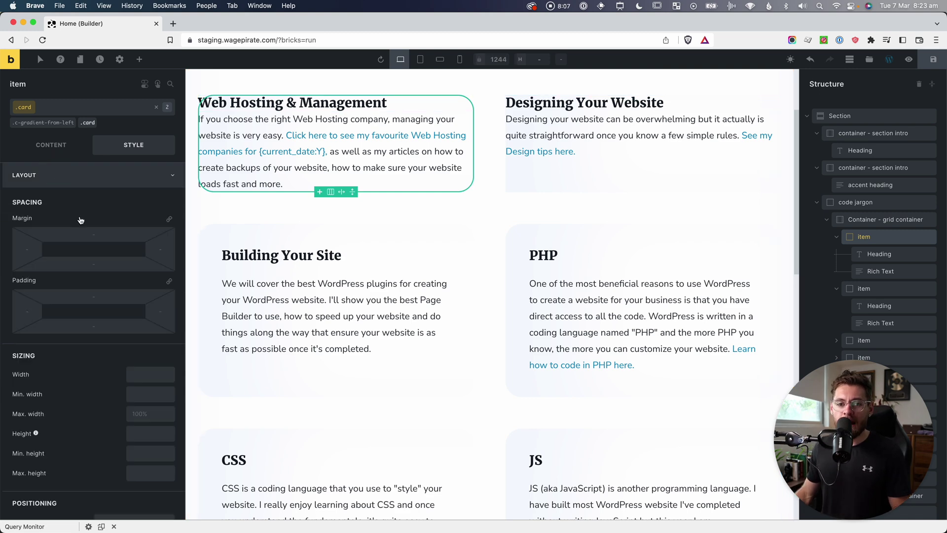
Step: Give the .card class var(--o-size-fluid-4) padding on all four sides
{"action": "right_click", "coordinate": [90, 297]}
{"action": "left_click", "coordinate": [281, 306]}
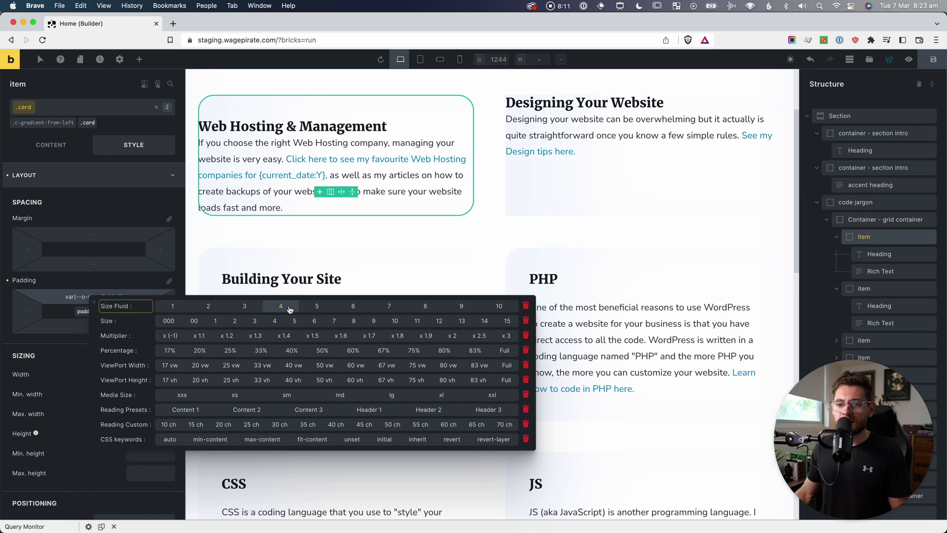
{"action": "left_click", "coordinate": [169, 281]}
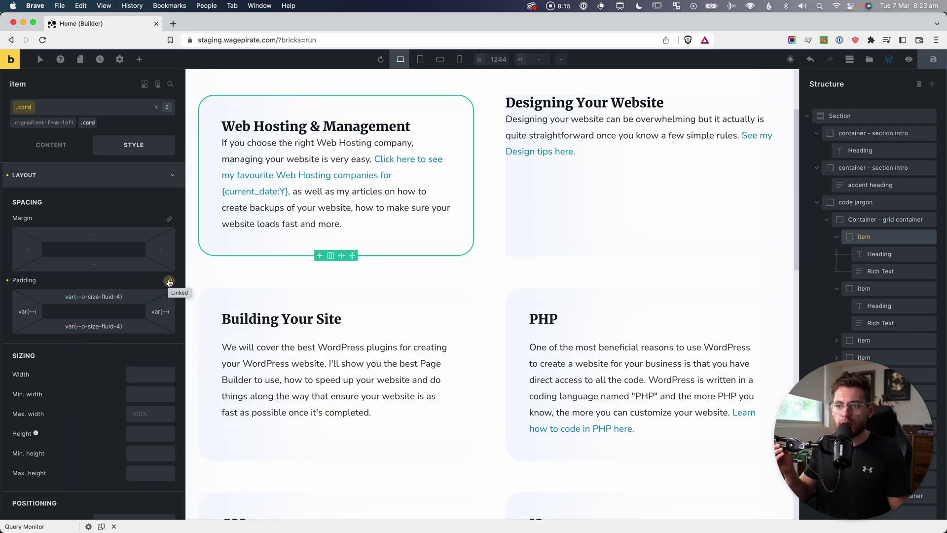
{"action": "left_click", "coordinate": [60, 176]}
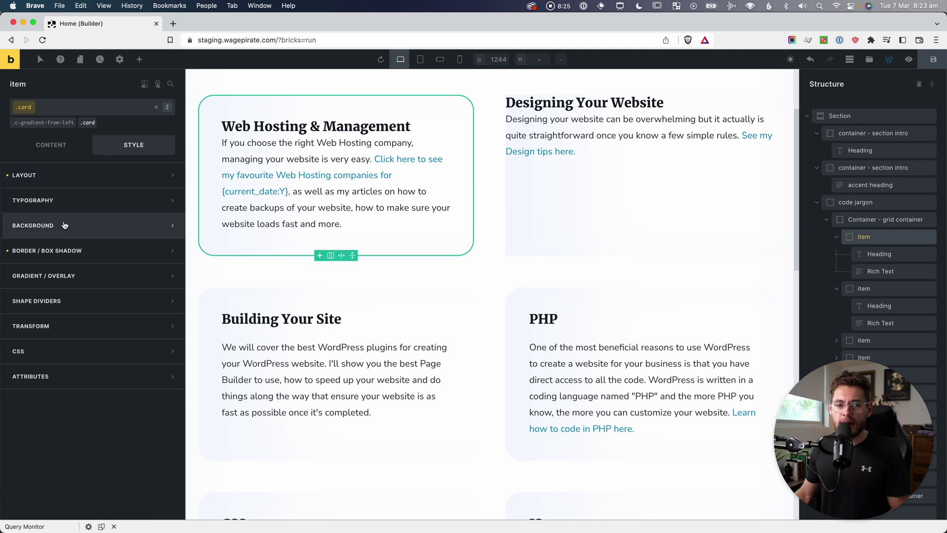
Step: Add a .card box shadow with blur 100 and a light surface colour
{"action": "left_click", "coordinate": [34, 256]}
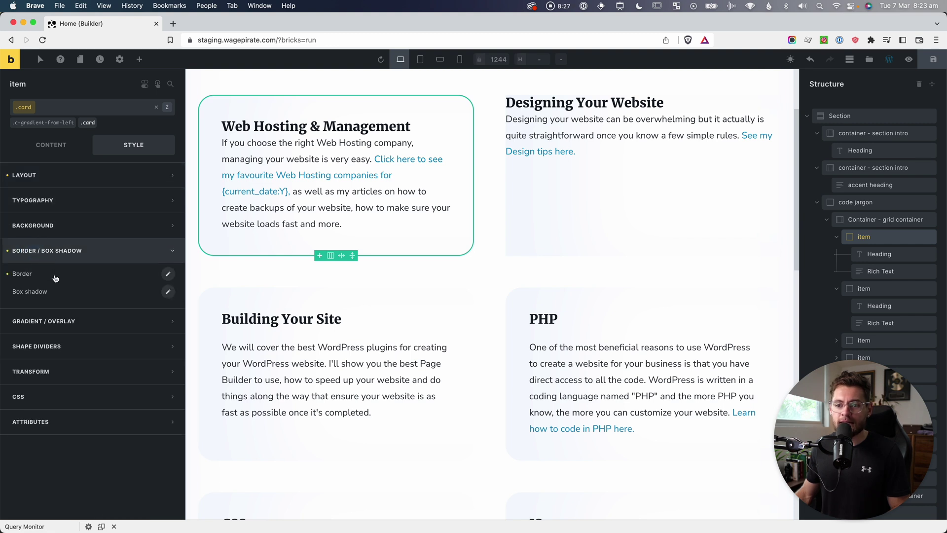
{"action": "left_click", "coordinate": [169, 292]}
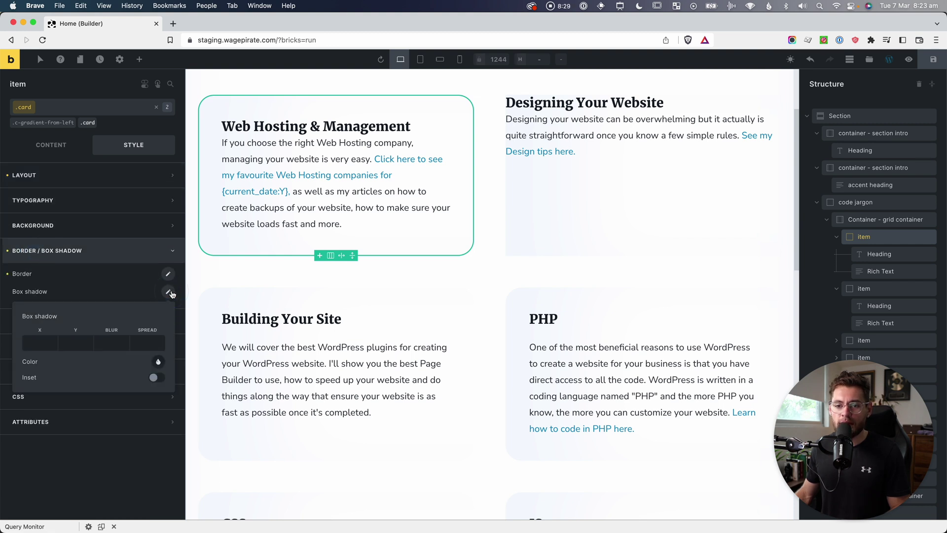
{"action": "left_click", "coordinate": [112, 343]}
{"action": "type", "text": "100"}
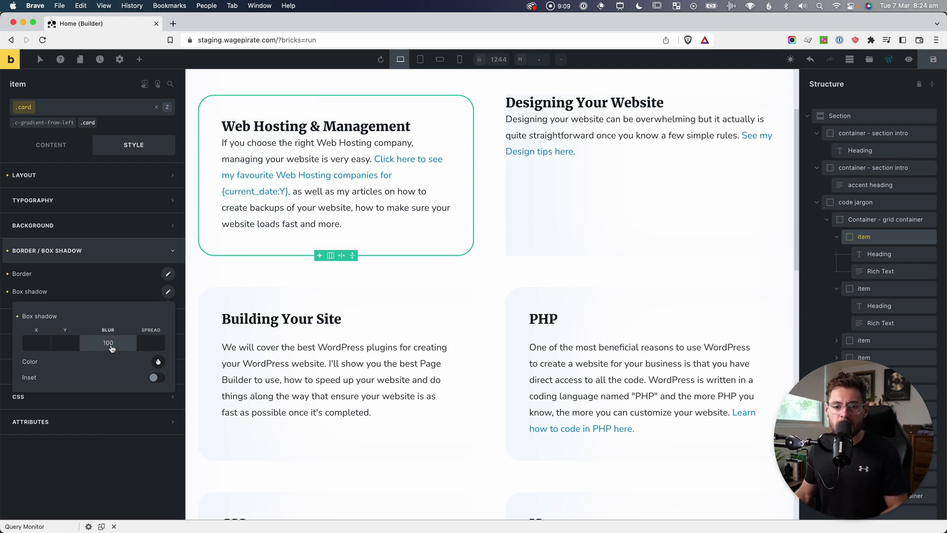
{"action": "left_click", "coordinate": [158, 362]}
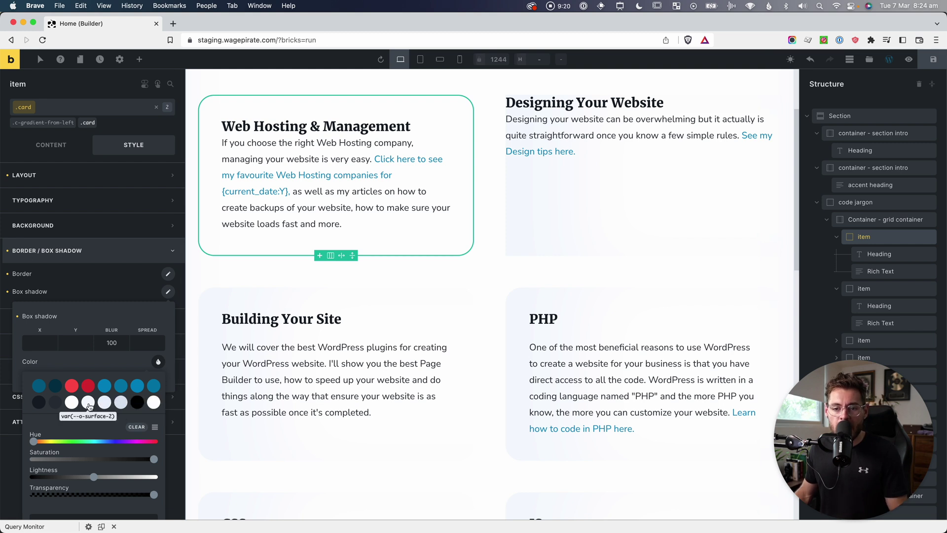
{"action": "left_click", "coordinate": [120, 403]}
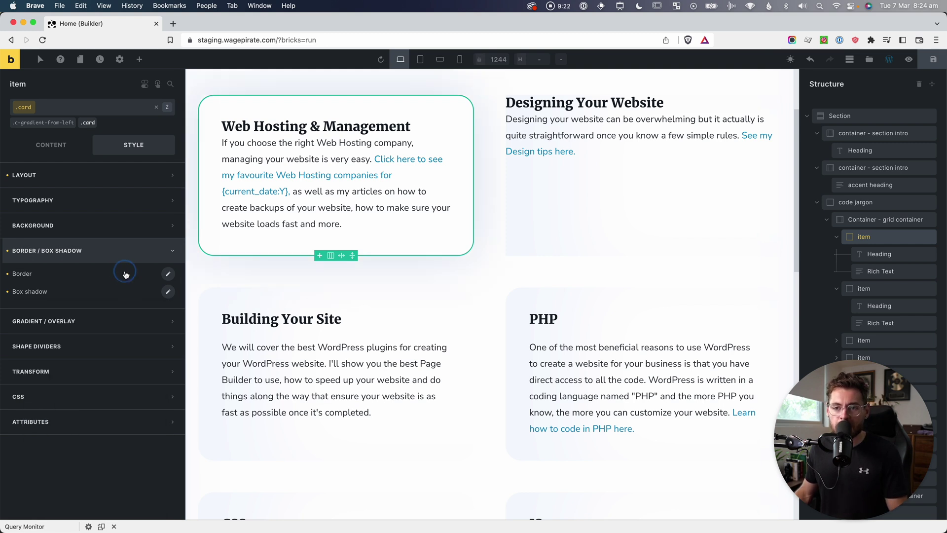
{"action": "left_click", "coordinate": [232, 283]}
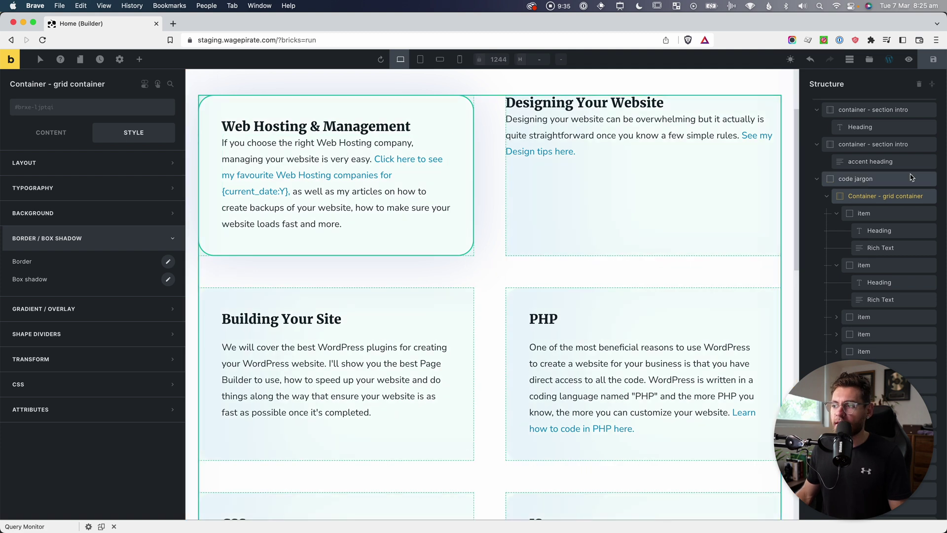
{"action": "left_click", "coordinate": [895, 213]}
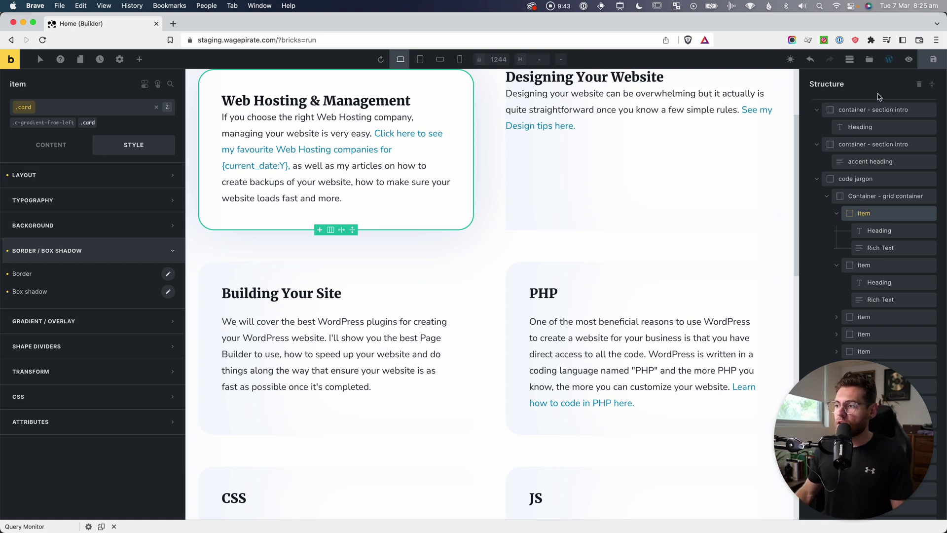
{"action": "left_click", "coordinate": [883, 230]}
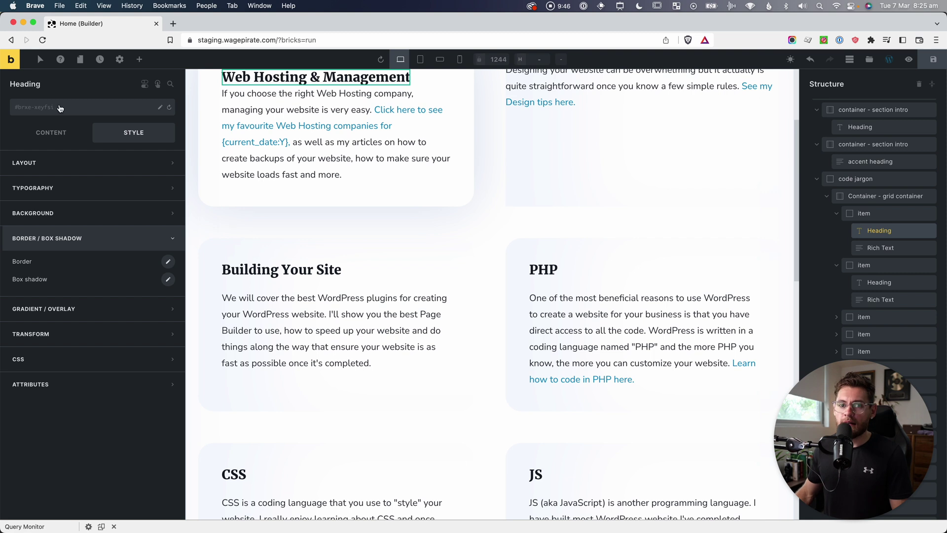
Step: Create and apply a global .card__heading class to the Web Hosting heading
{"action": "left_click", "coordinate": [60, 108]}
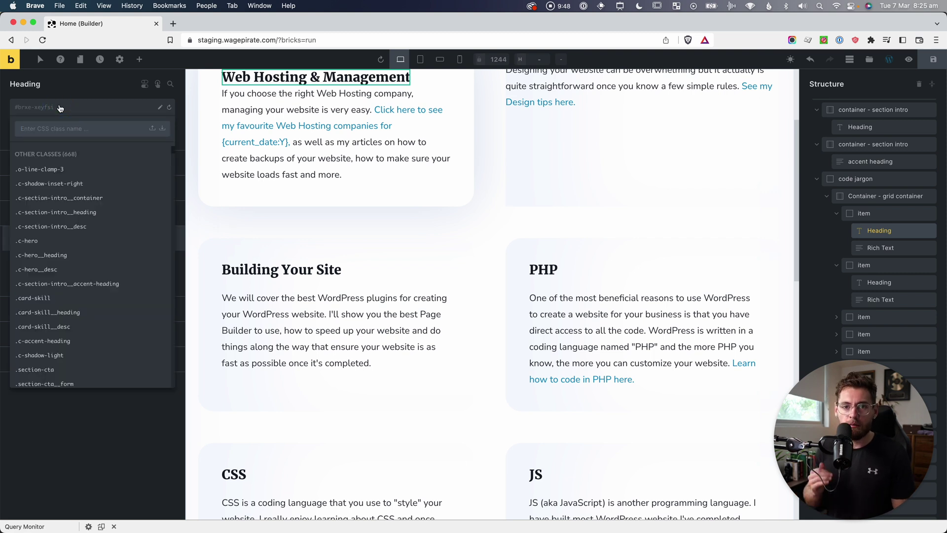
{"action": "type", "text": "card"}
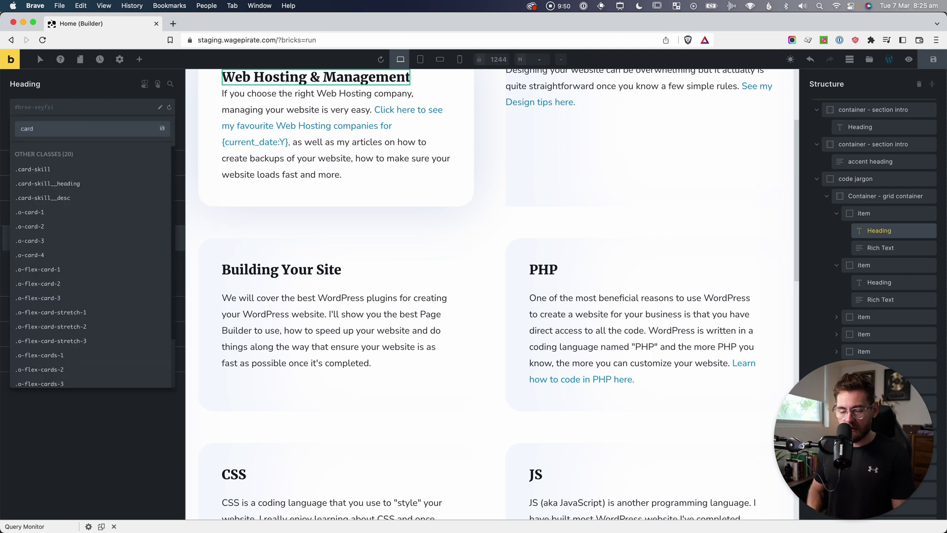
{"action": "type", "text": "_"}
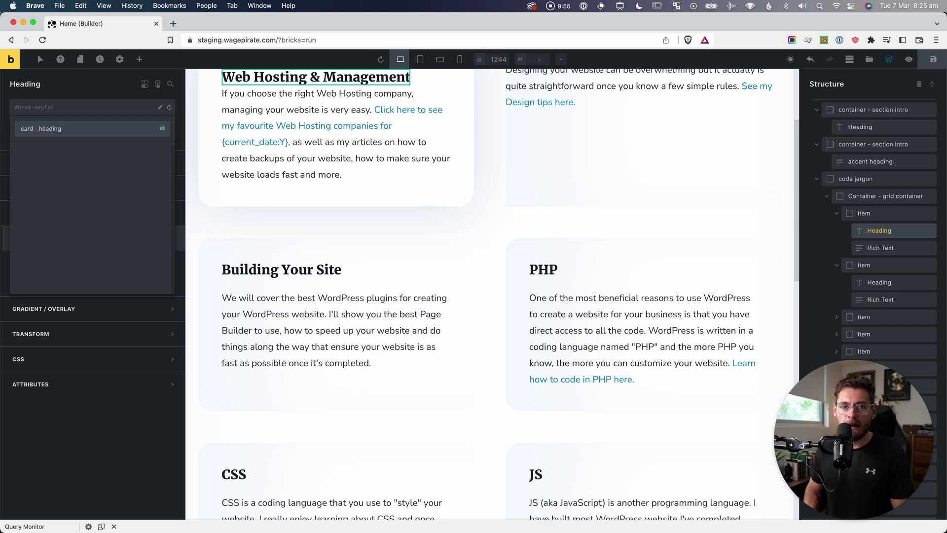
{"action": "type", "text": "_heading"}
{"action": "key", "text": "Return"}
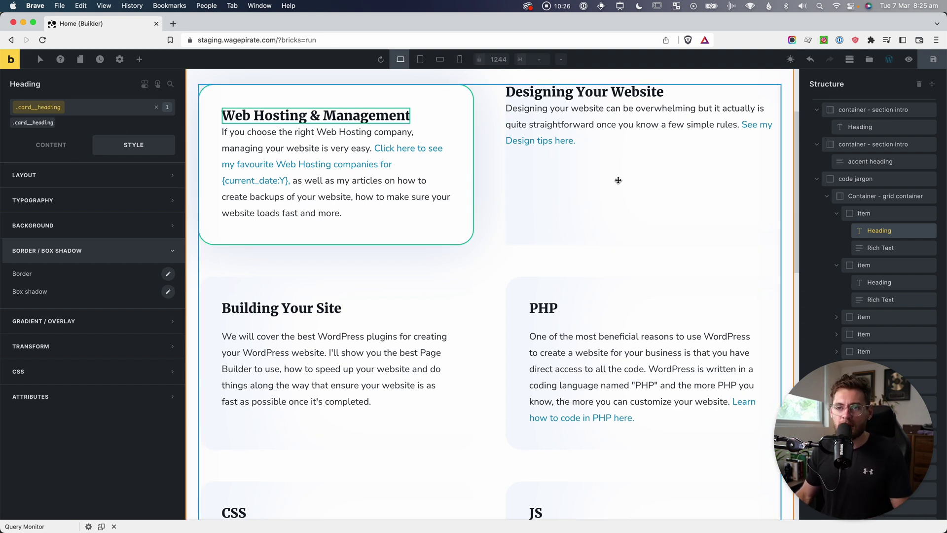
{"action": "left_click", "coordinate": [893, 248]}
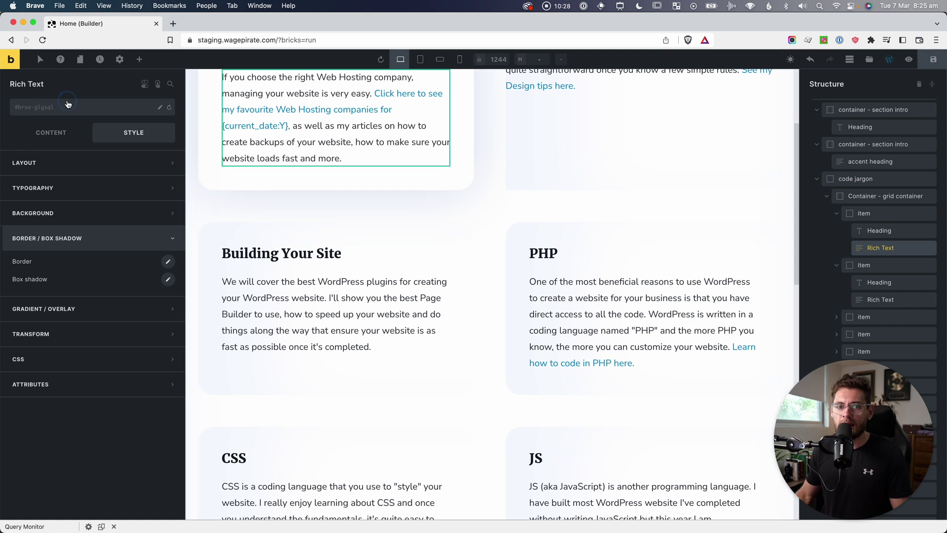
Step: Create and apply a .card__desc class to the Web Hosting description text
{"action": "left_click", "coordinate": [67, 105]}
{"action": "type", "text": "card__"}
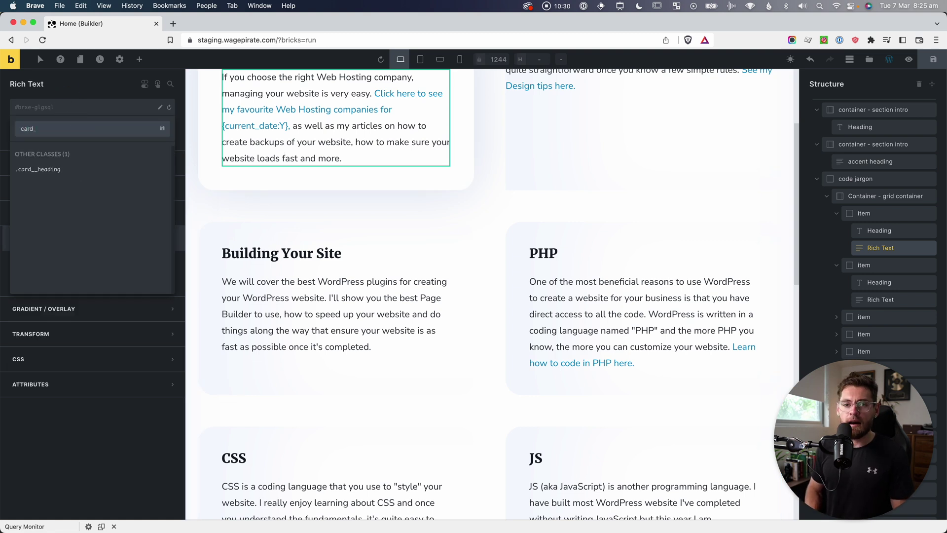
{"action": "type", "text": "d"}
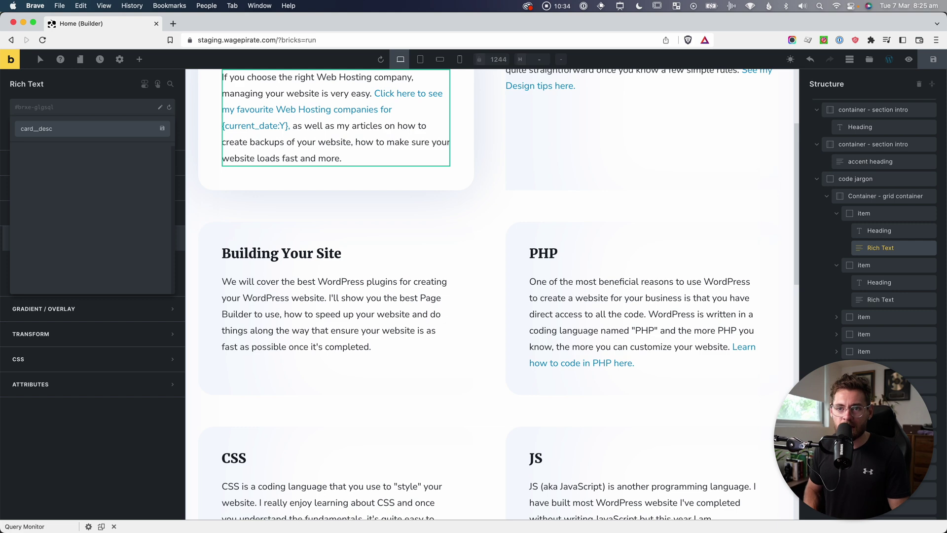
{"action": "type", "text": "esc"}
{"action": "key", "text": "Return"}
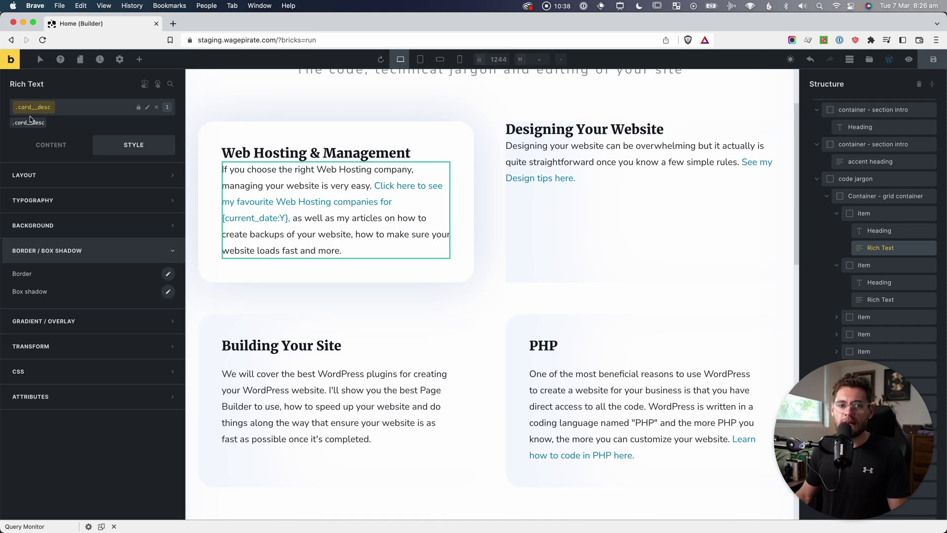
Step: Set the description's top margin to var(--o-size-fluid-1)
{"action": "left_click", "coordinate": [67, 176]}
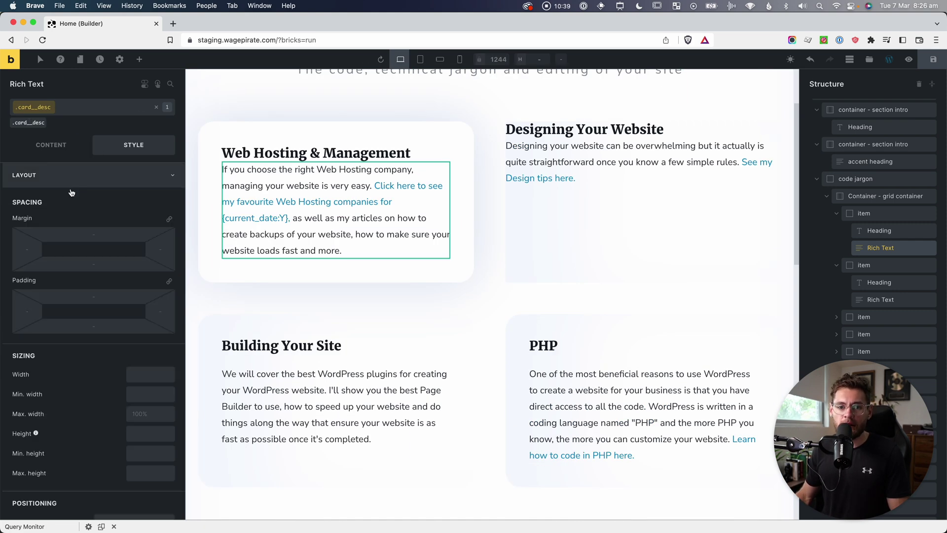
{"action": "right_click", "coordinate": [100, 237]}
{"action": "left_click", "coordinate": [226, 247]}
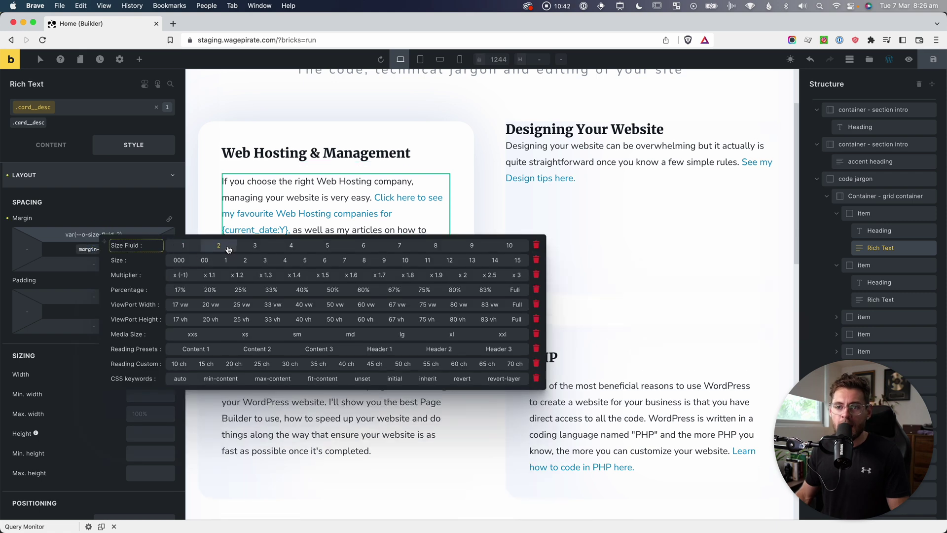
{"action": "left_click", "coordinate": [194, 245]}
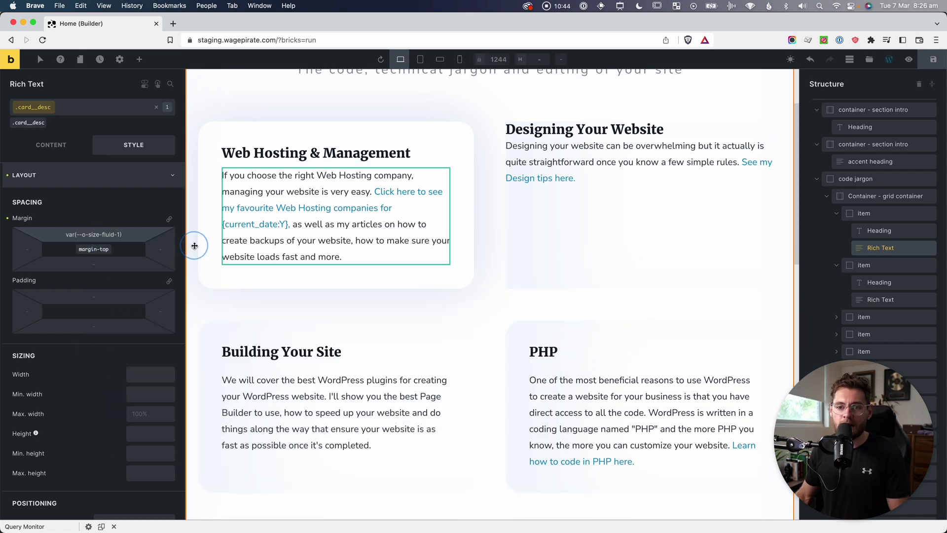
{"action": "left_click", "coordinate": [363, 337]}
{"action": "scroll", "coordinate": [356, 247], "scroll_direction": "up", "scroll_amount": 2}
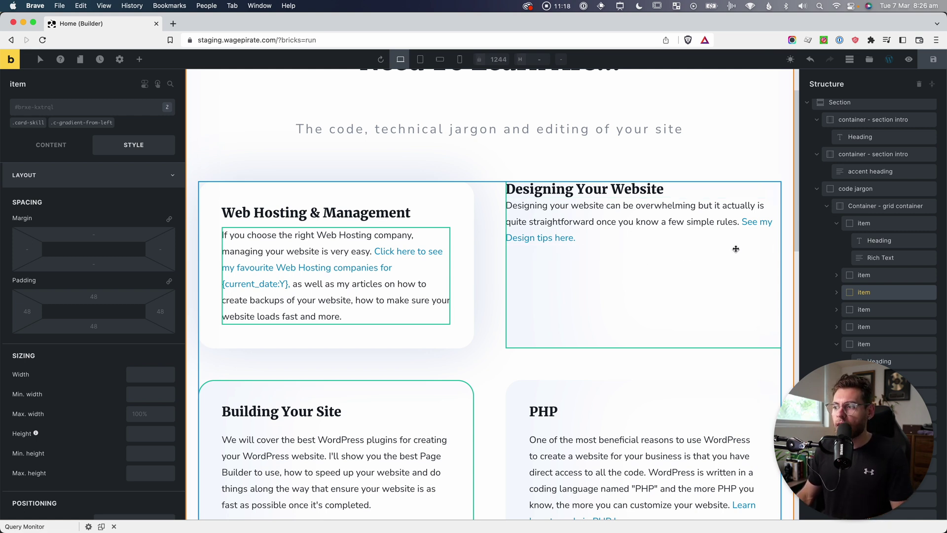
Step: Apply the existing .card class to the Designing Your Website card
{"action": "left_click", "coordinate": [842, 278]}
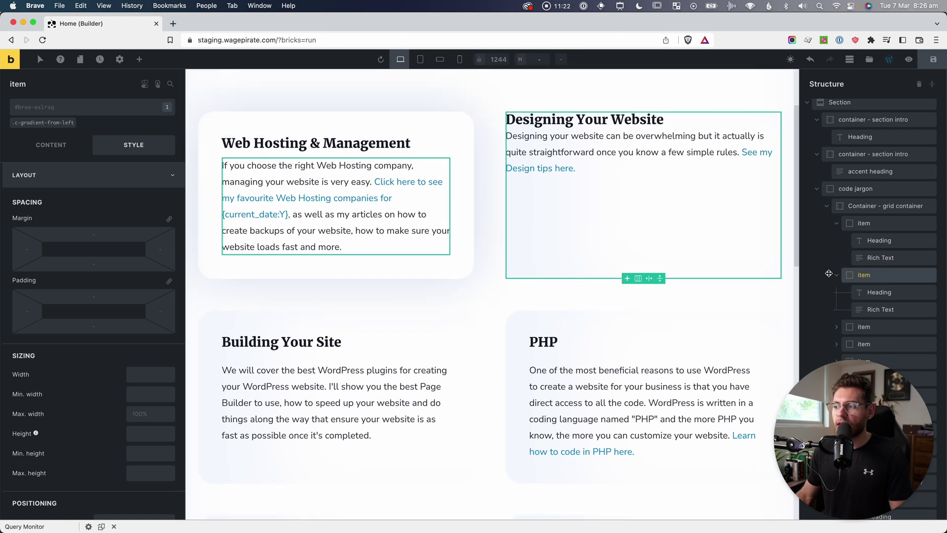
{"action": "left_click", "coordinate": [63, 110]}
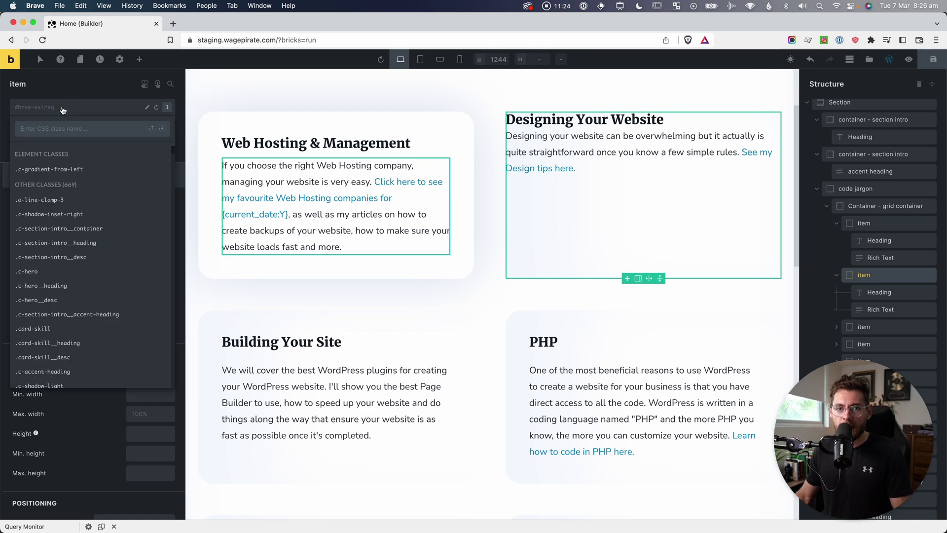
{"action": "type", "text": "card"}
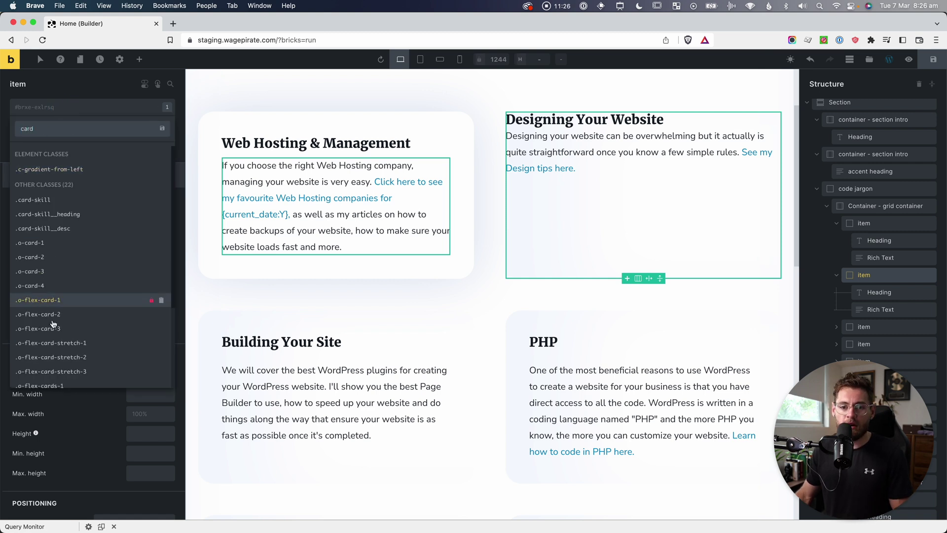
{"action": "scroll", "coordinate": [54, 333], "scroll_direction": "down", "scroll_amount": 2}
{"action": "left_click", "coordinate": [37, 352]}
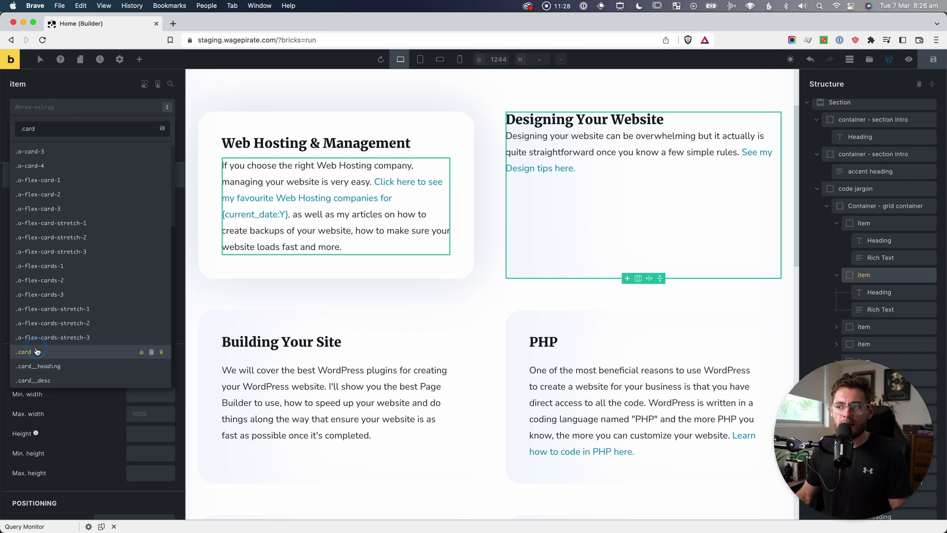
Step: Apply the .card__heading class to the Designing Your Website heading
{"action": "left_click", "coordinate": [879, 292]}
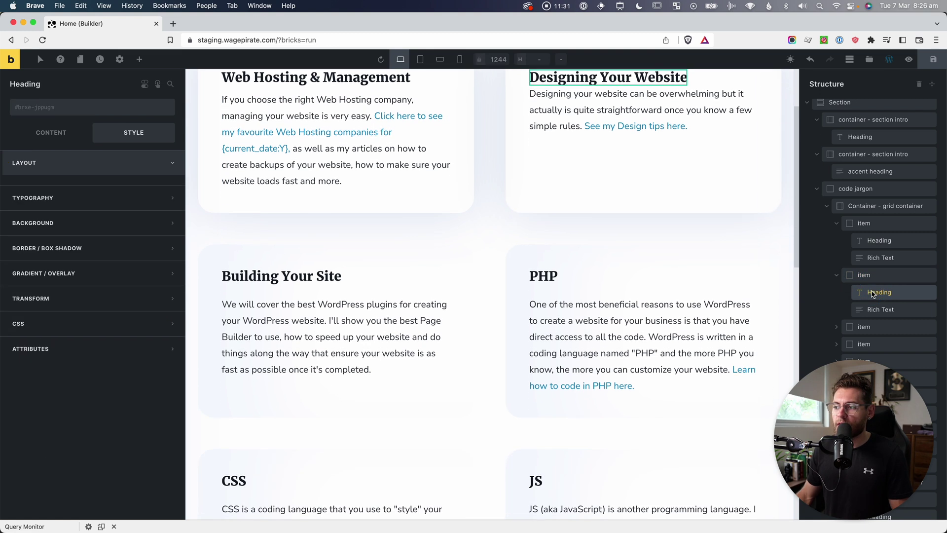
{"action": "left_click", "coordinate": [73, 108]}
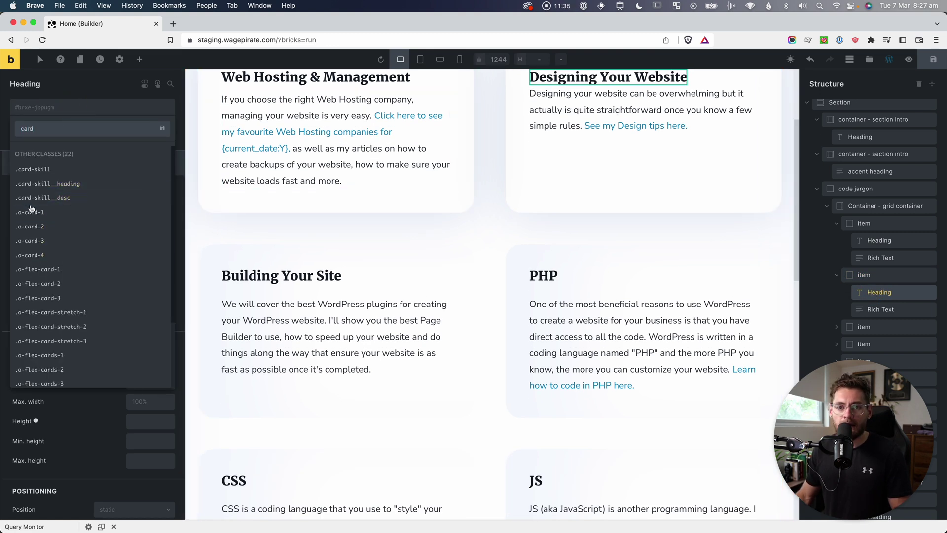
{"action": "scroll", "coordinate": [30, 276], "scroll_direction": "down", "scroll_amount": 4}
{"action": "left_click", "coordinate": [50, 348]}
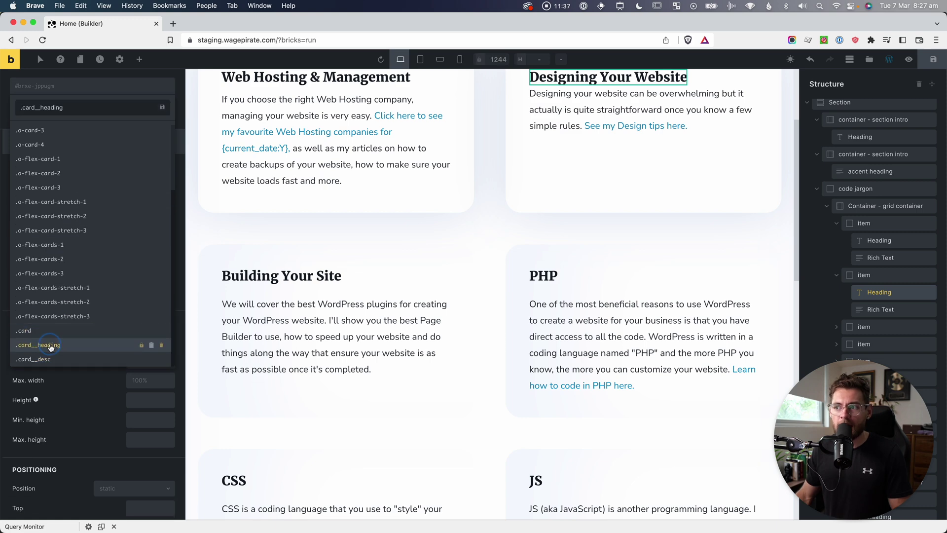
Step: Apply the .card__desc class to the Designing Your Website description
{"action": "left_click", "coordinate": [871, 309]}
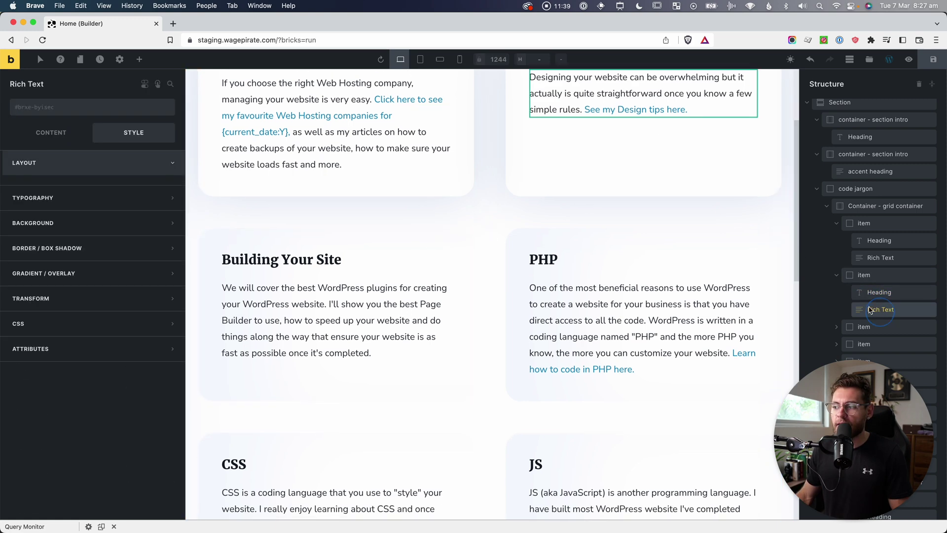
{"action": "left_click", "coordinate": [56, 108]}
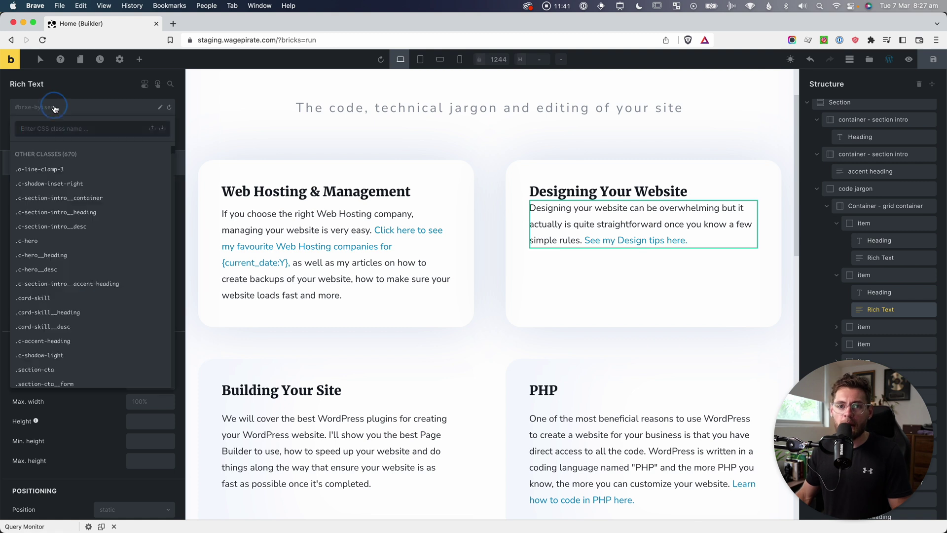
{"action": "type", "text": "card"}
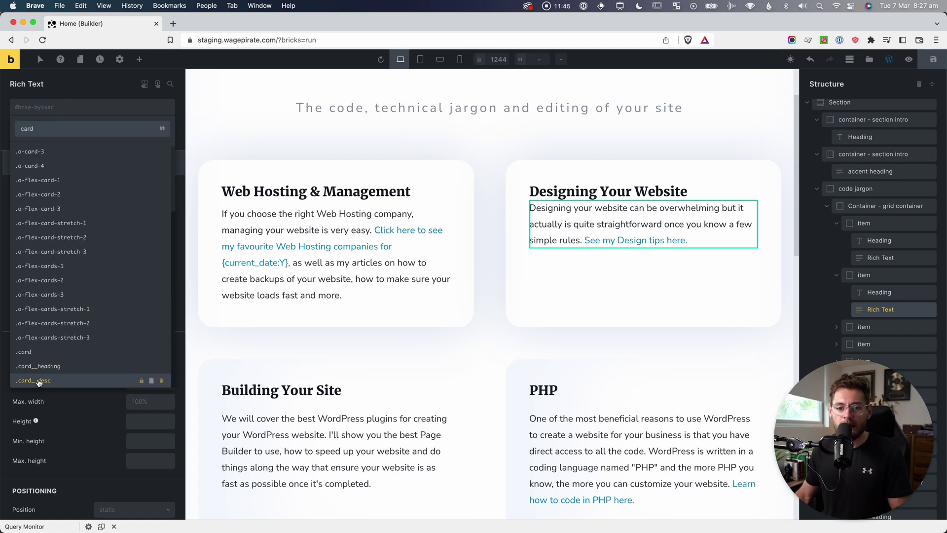
{"action": "left_click", "coordinate": [57, 372]}
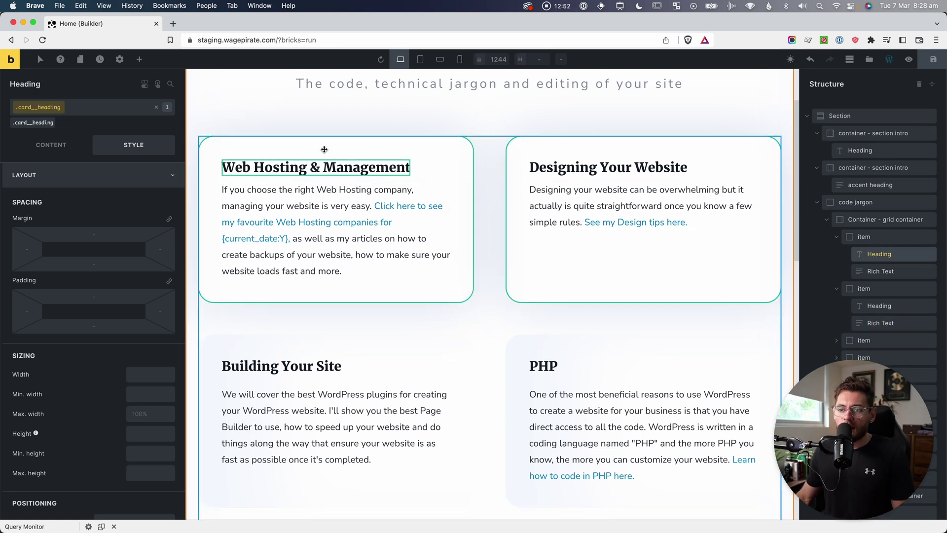